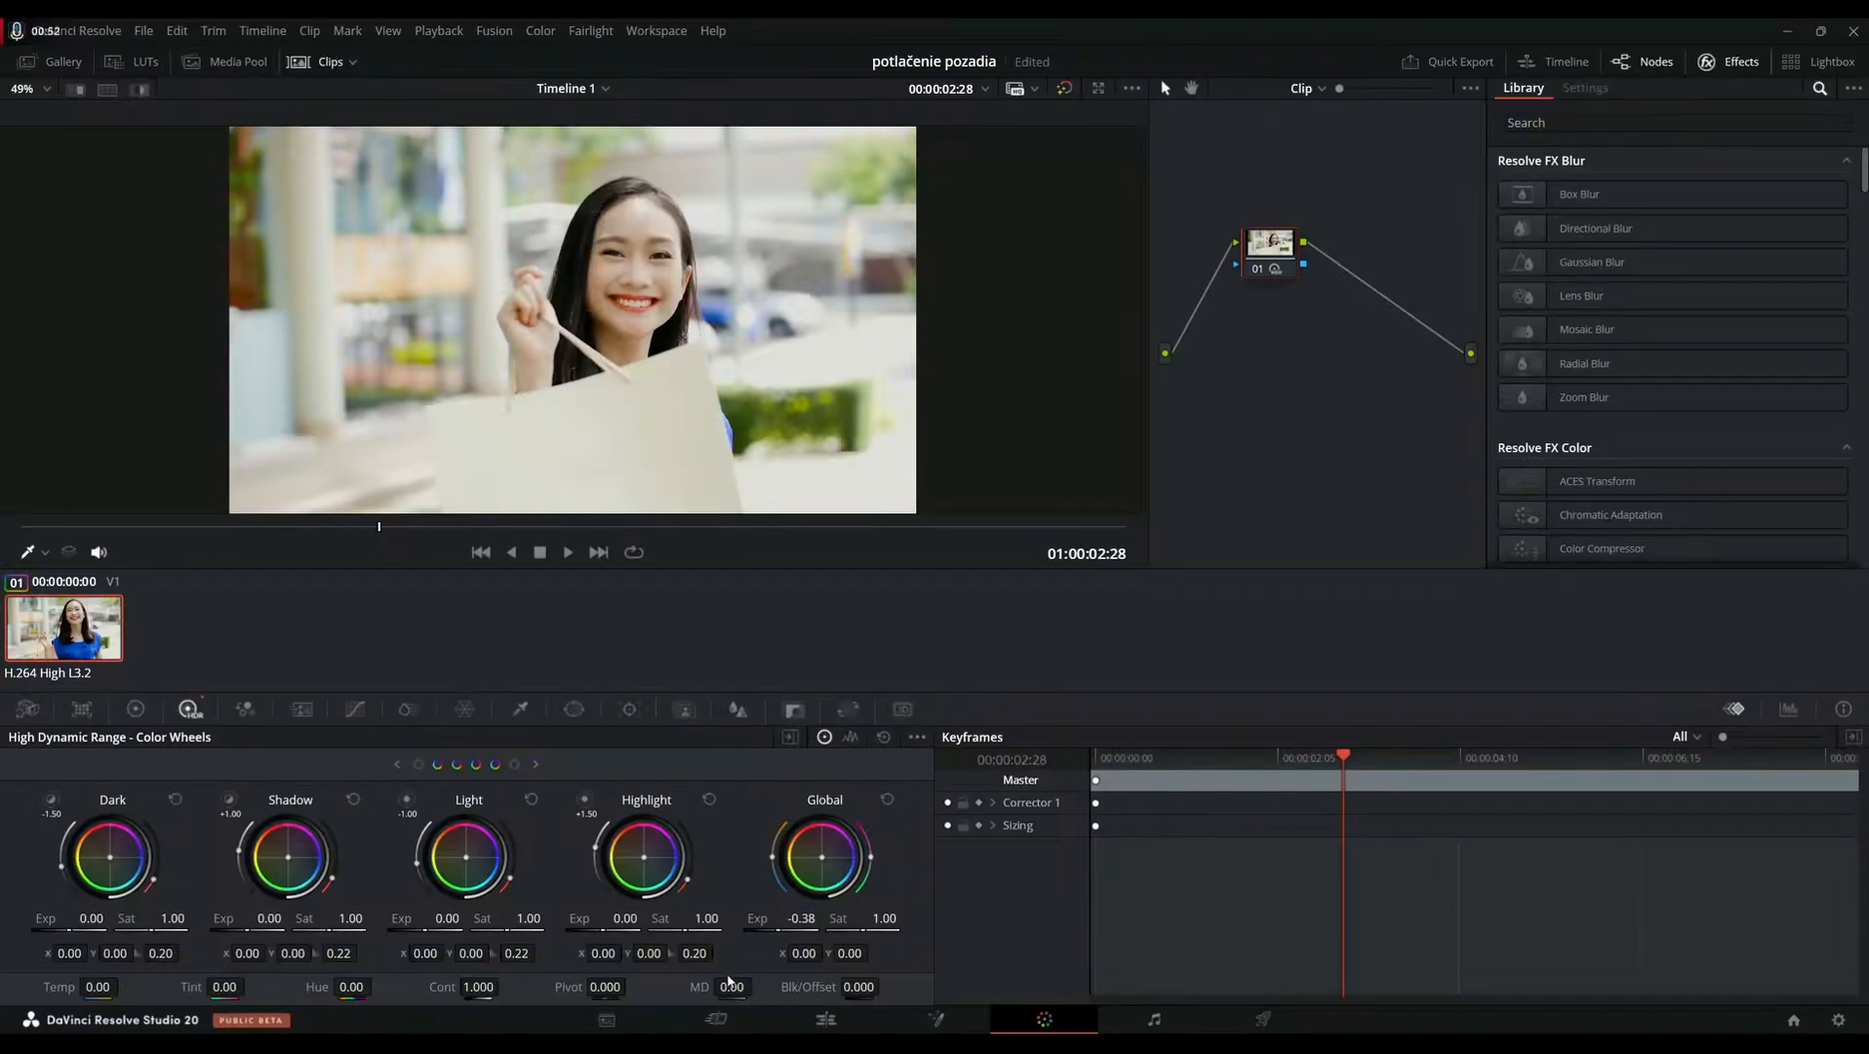
# - Add a parallel node alongside the existing corrector node in the clip's colour grade
pyautogui.click(716, 1017)
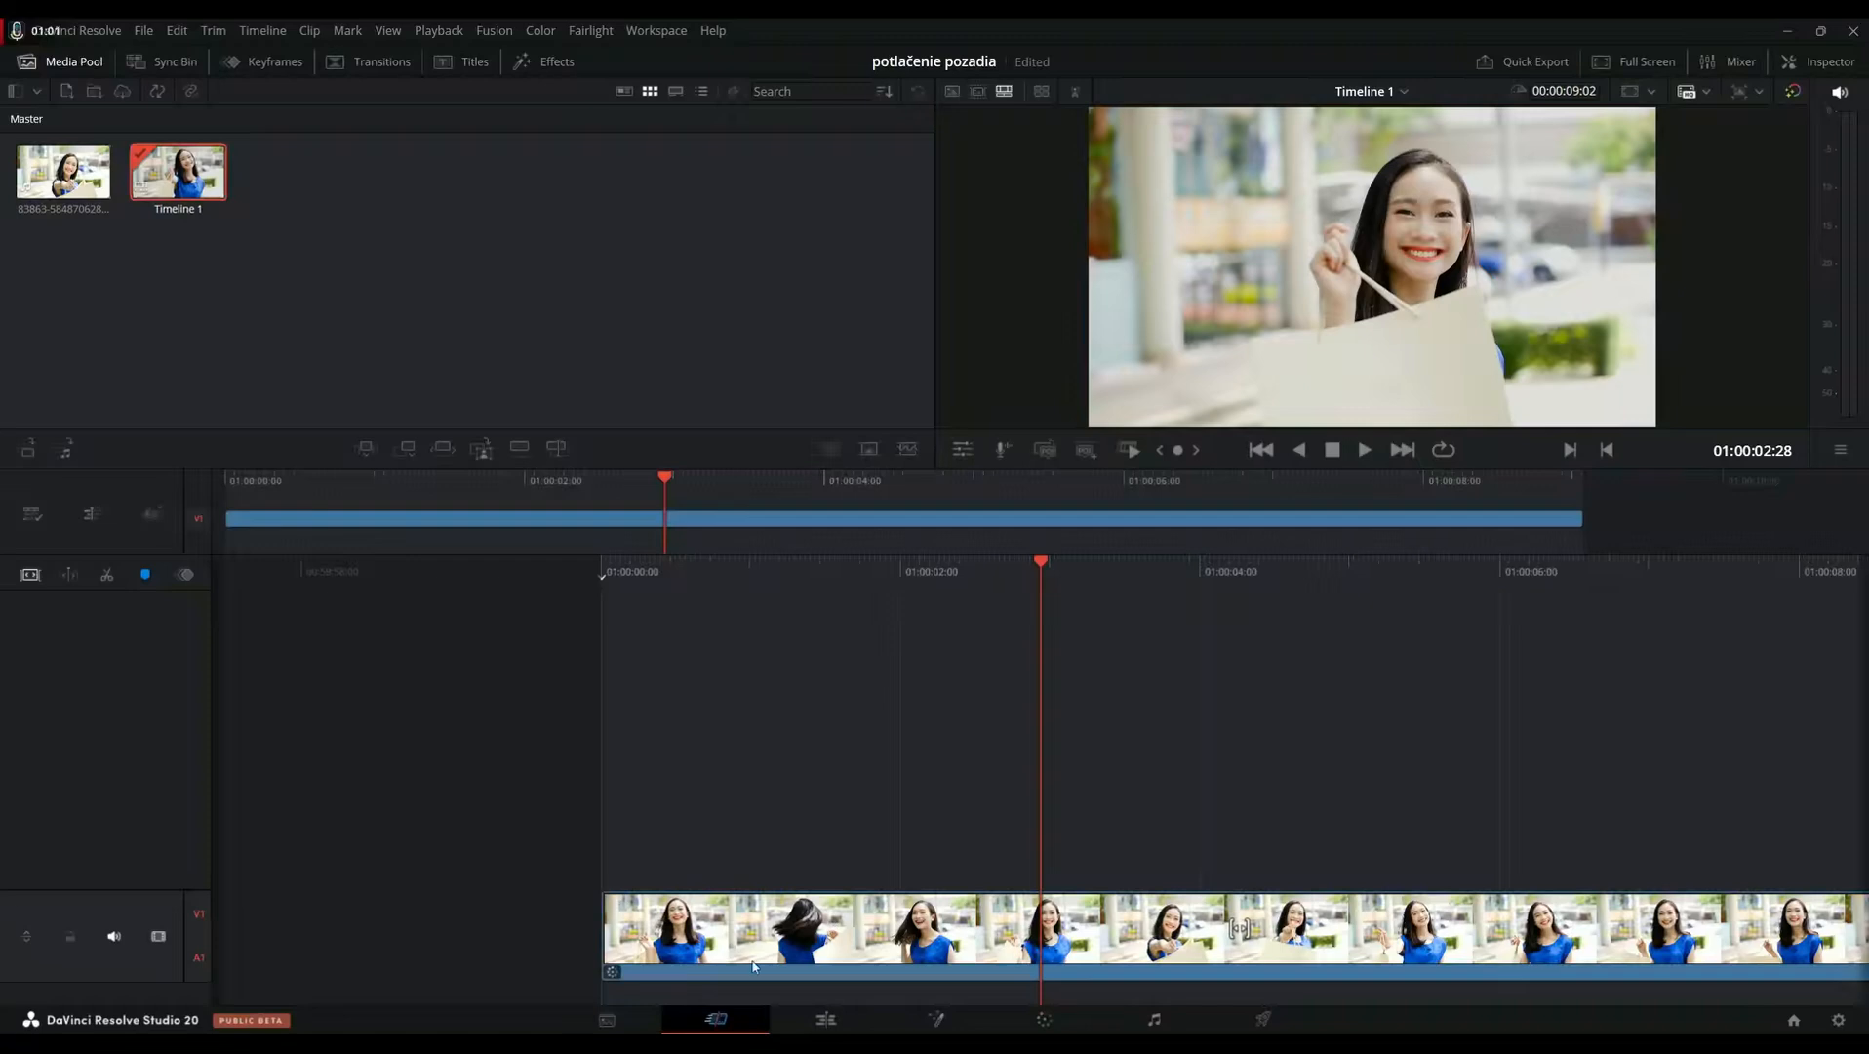
pyautogui.click(1015, 1030)
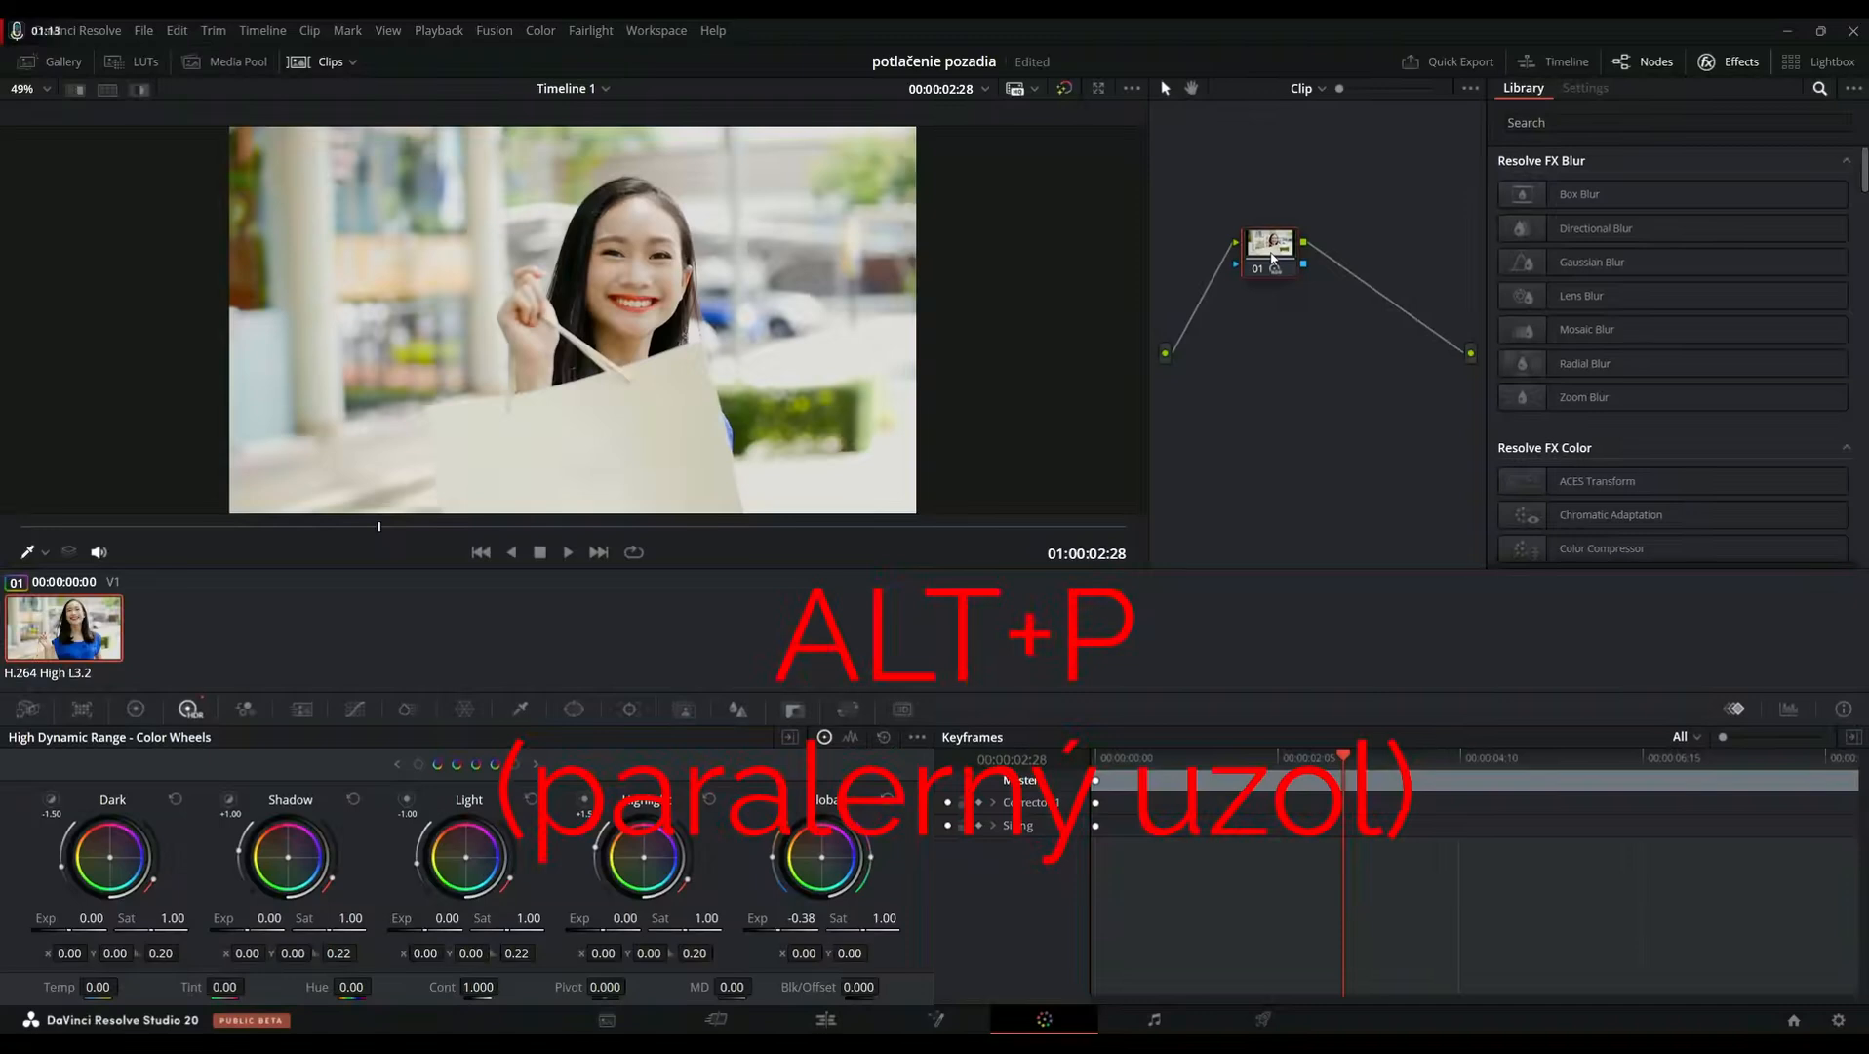
pyautogui.hotkey('alt', 'p')
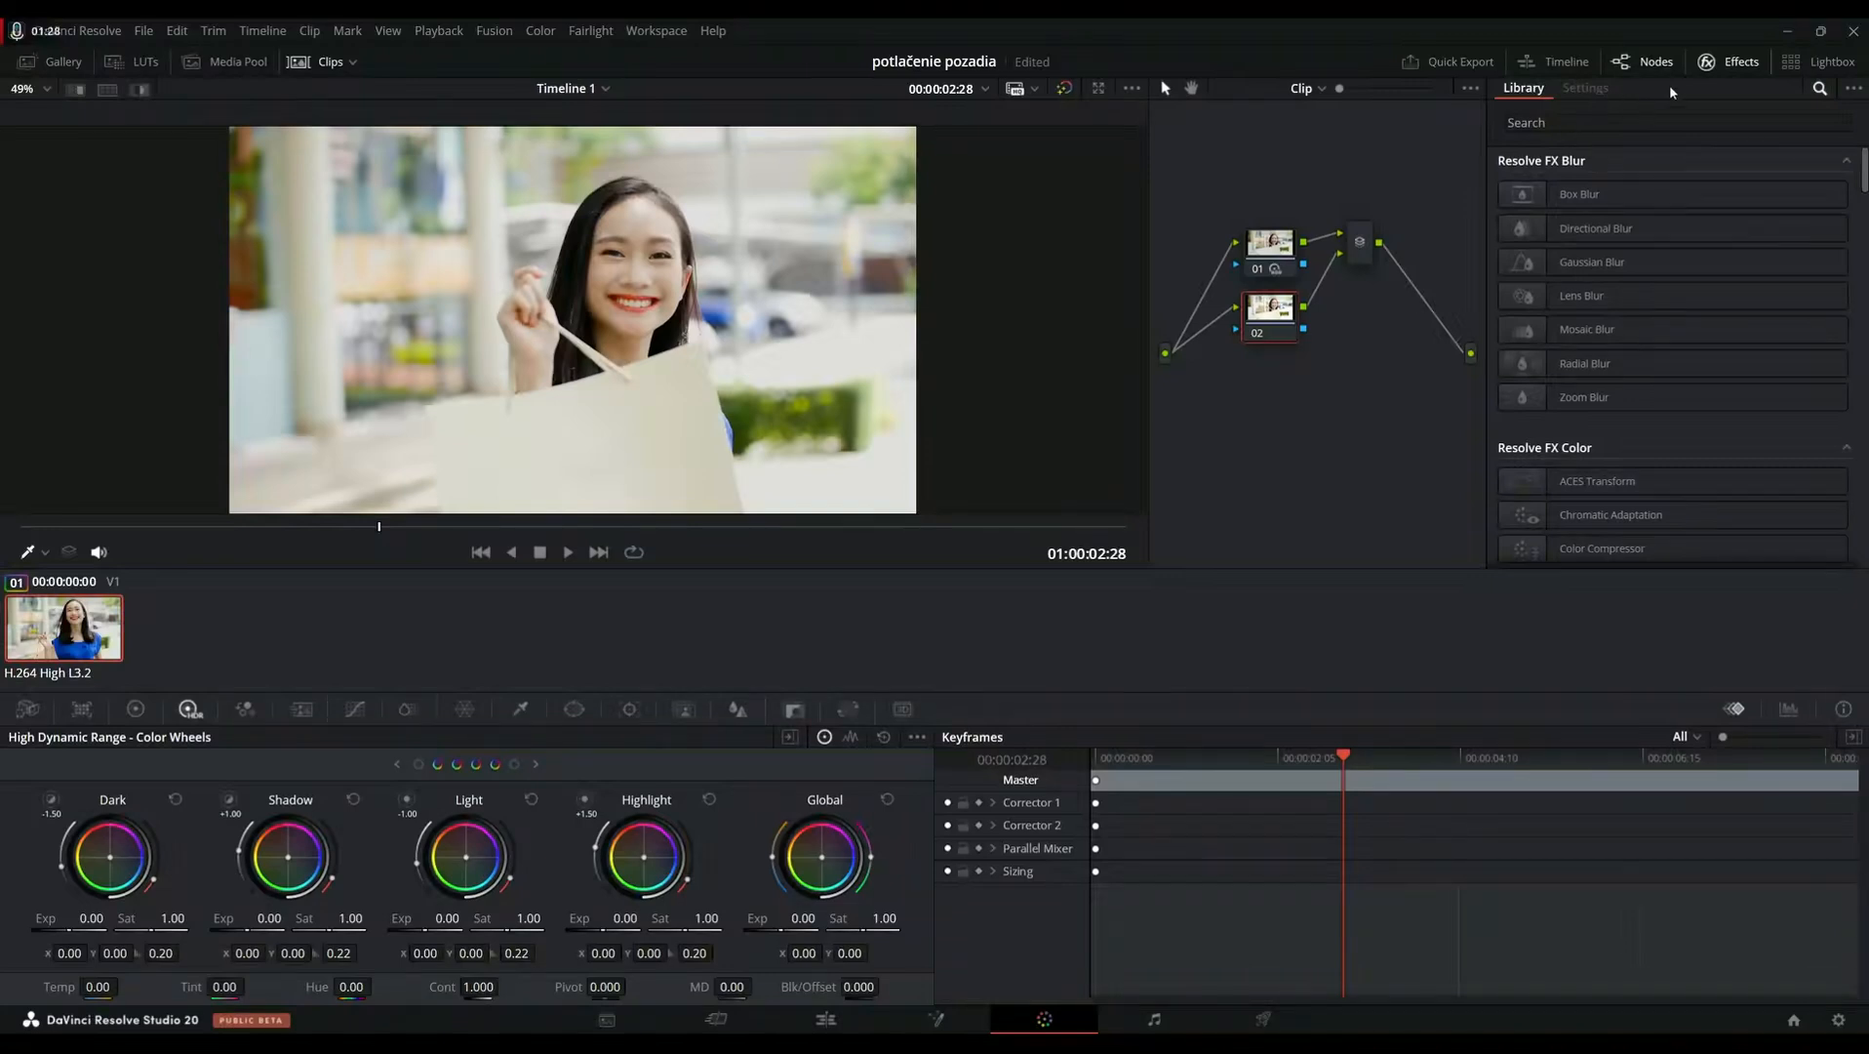
# - Find the Depth Map effect and apply it to the second node with its map inverted
pyautogui.click(1708, 62)
pyautogui.click(1707, 61)
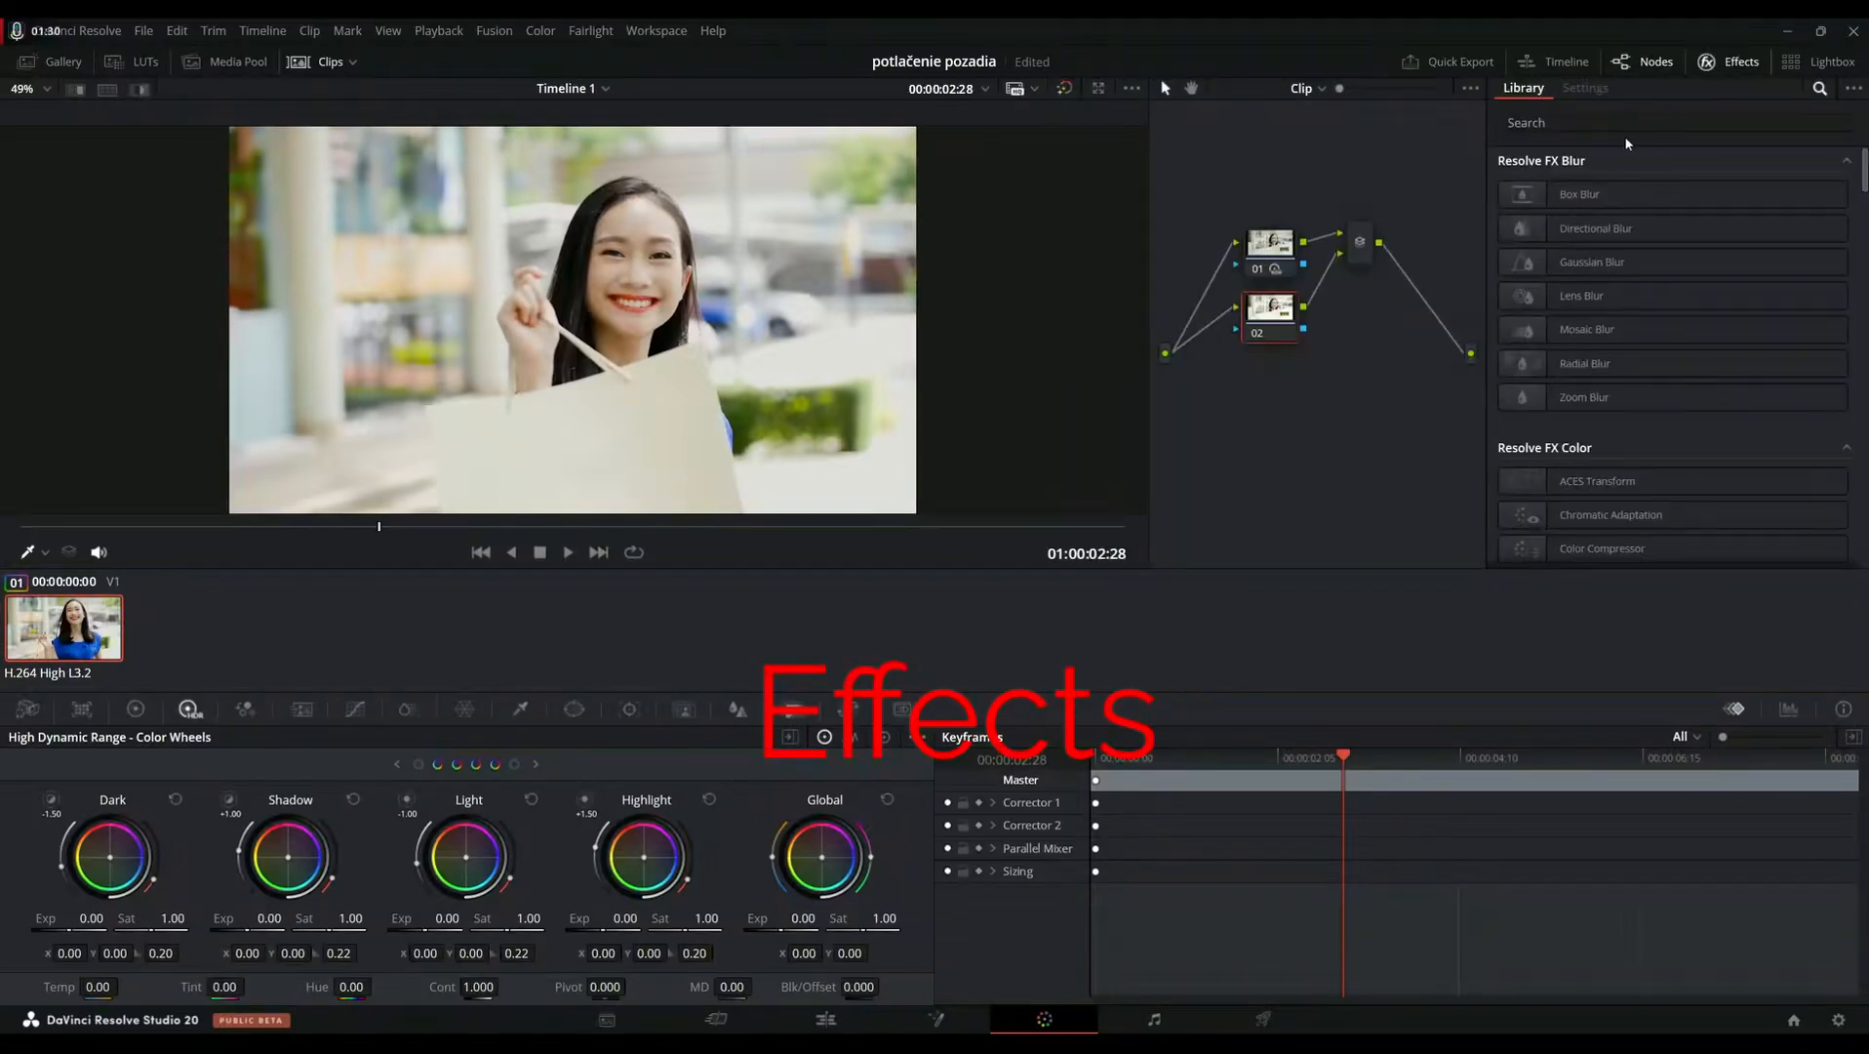
pyautogui.click(1562, 130)
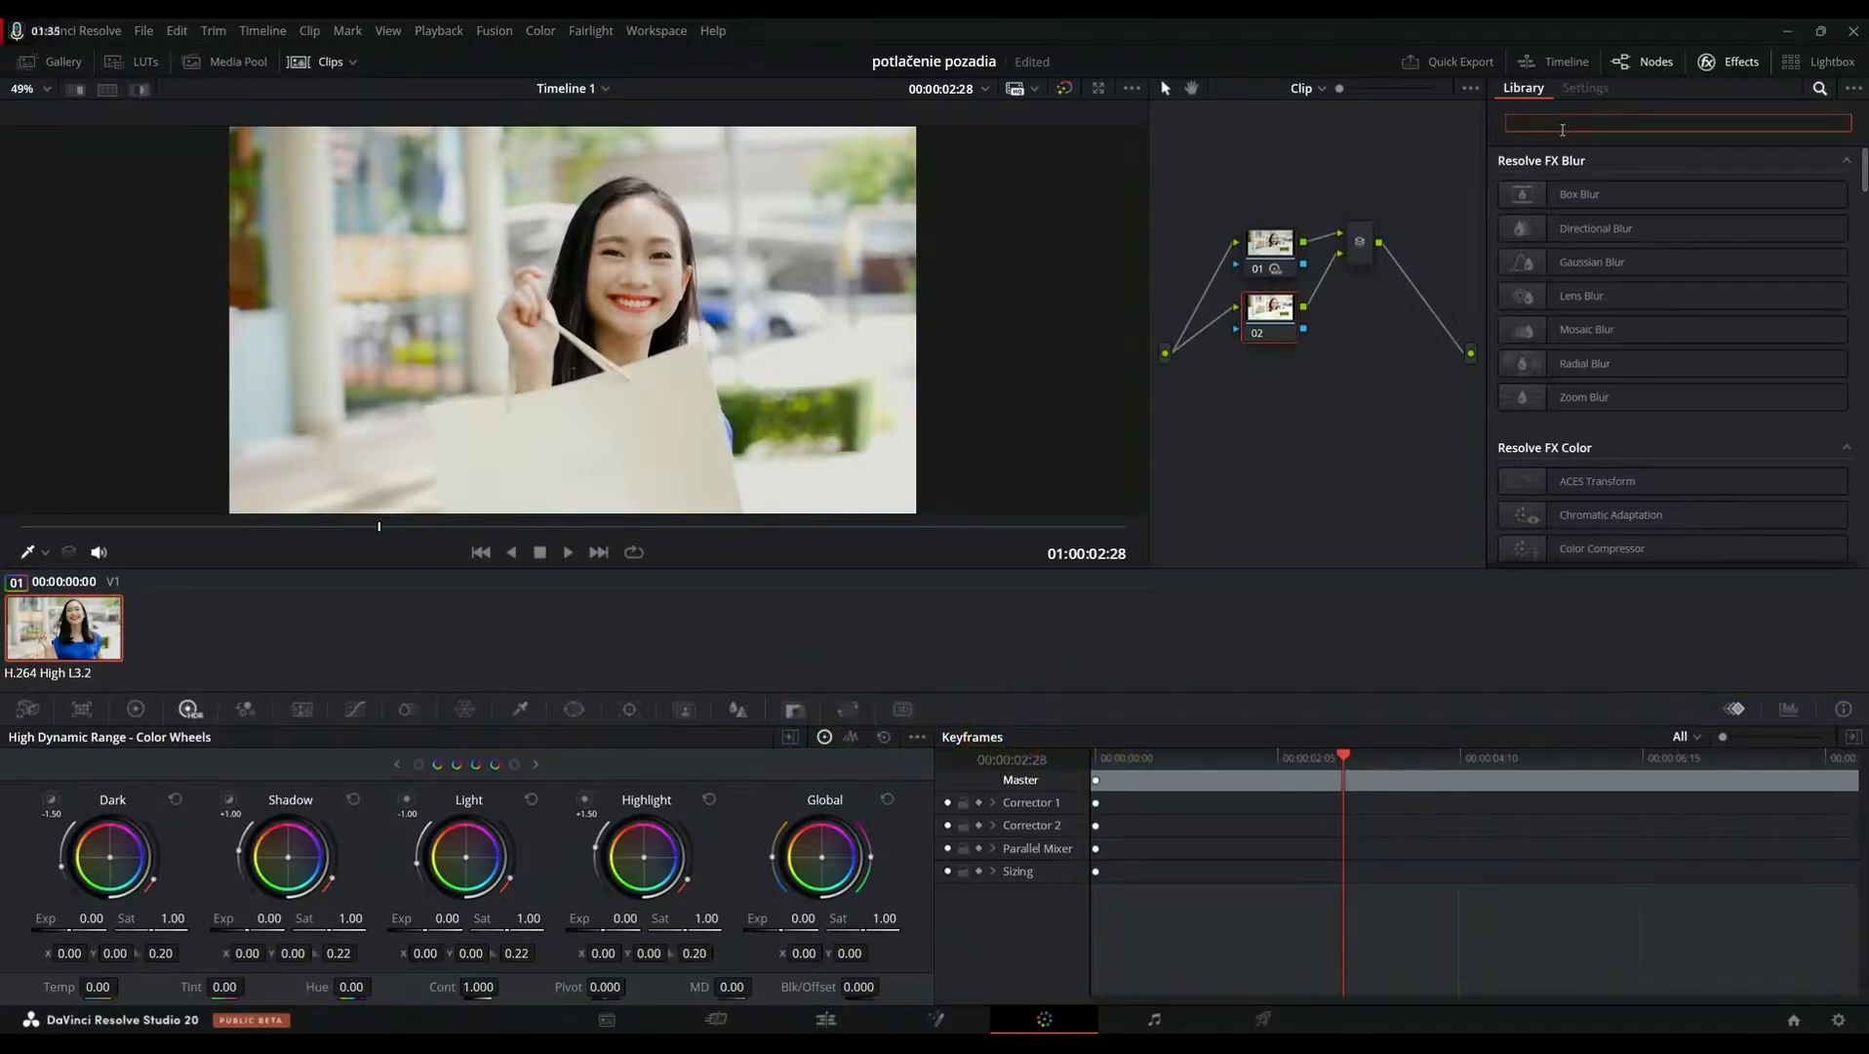
pyautogui.write('de')
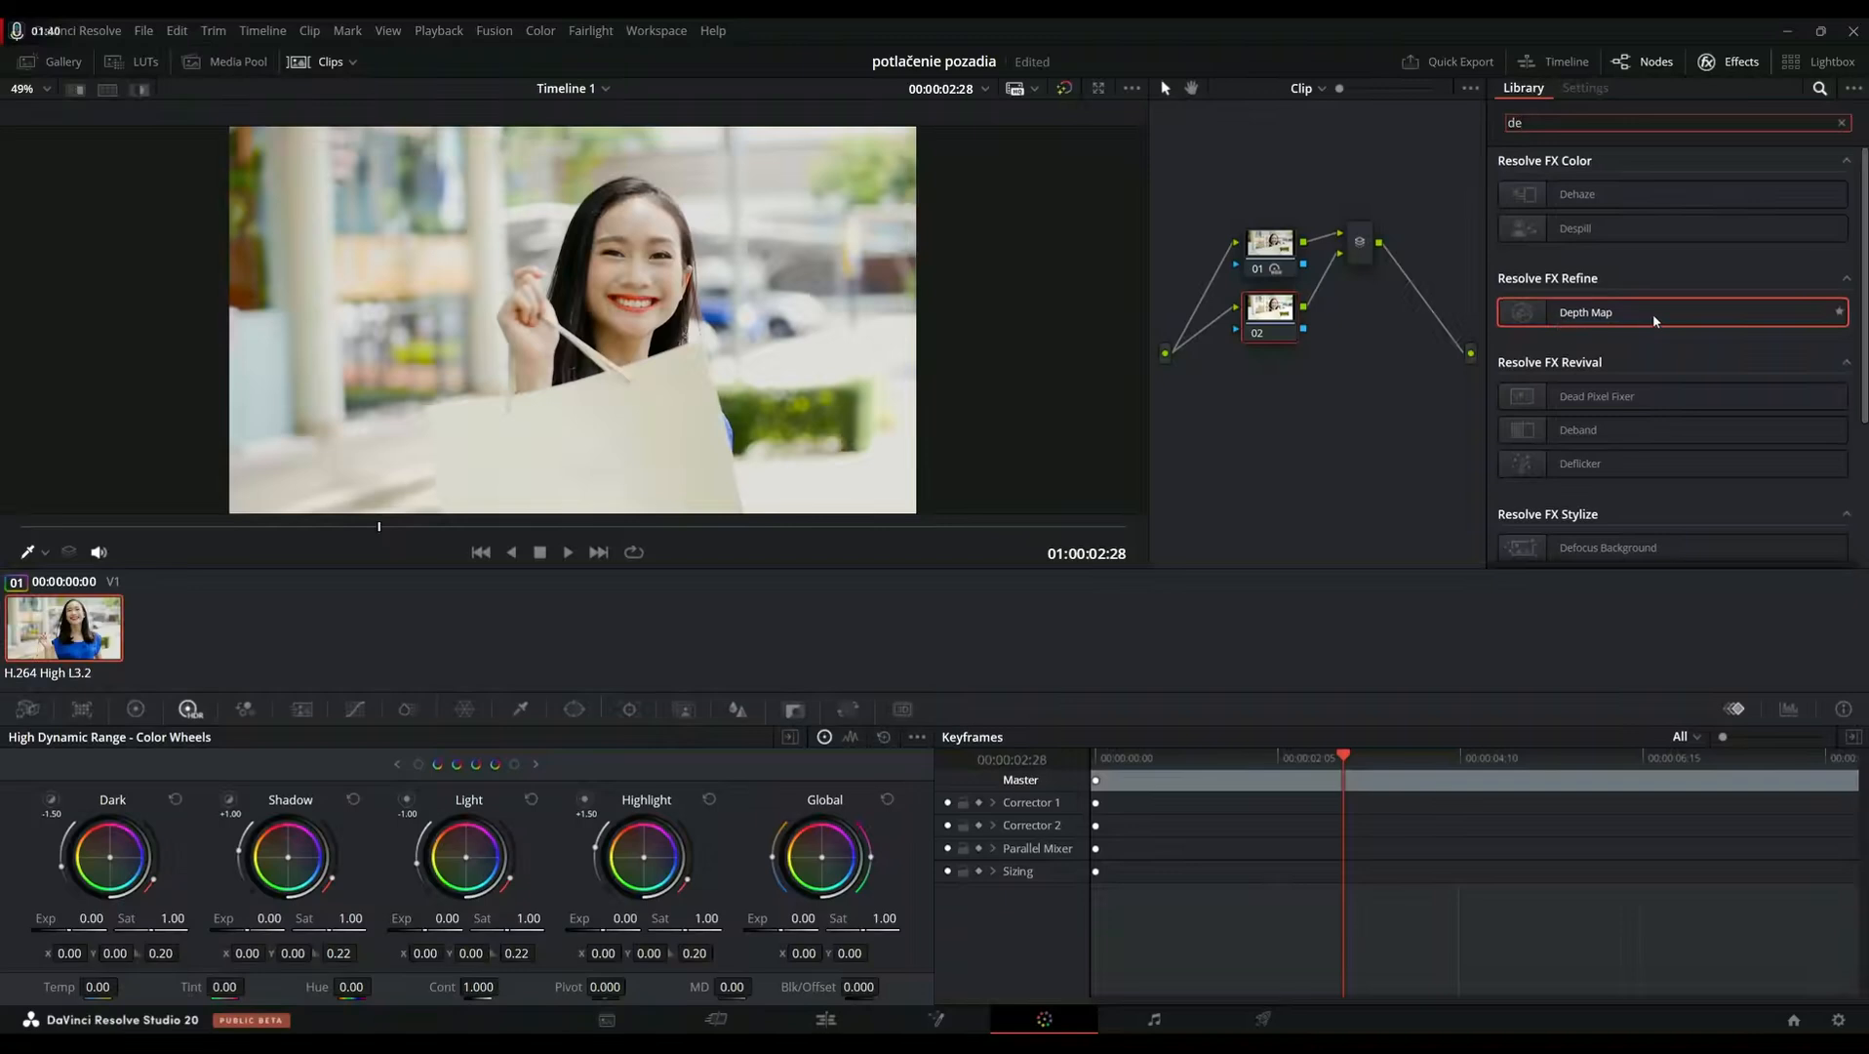
pyautogui.moveTo(1616, 314); pyautogui.dragTo(1270, 313)
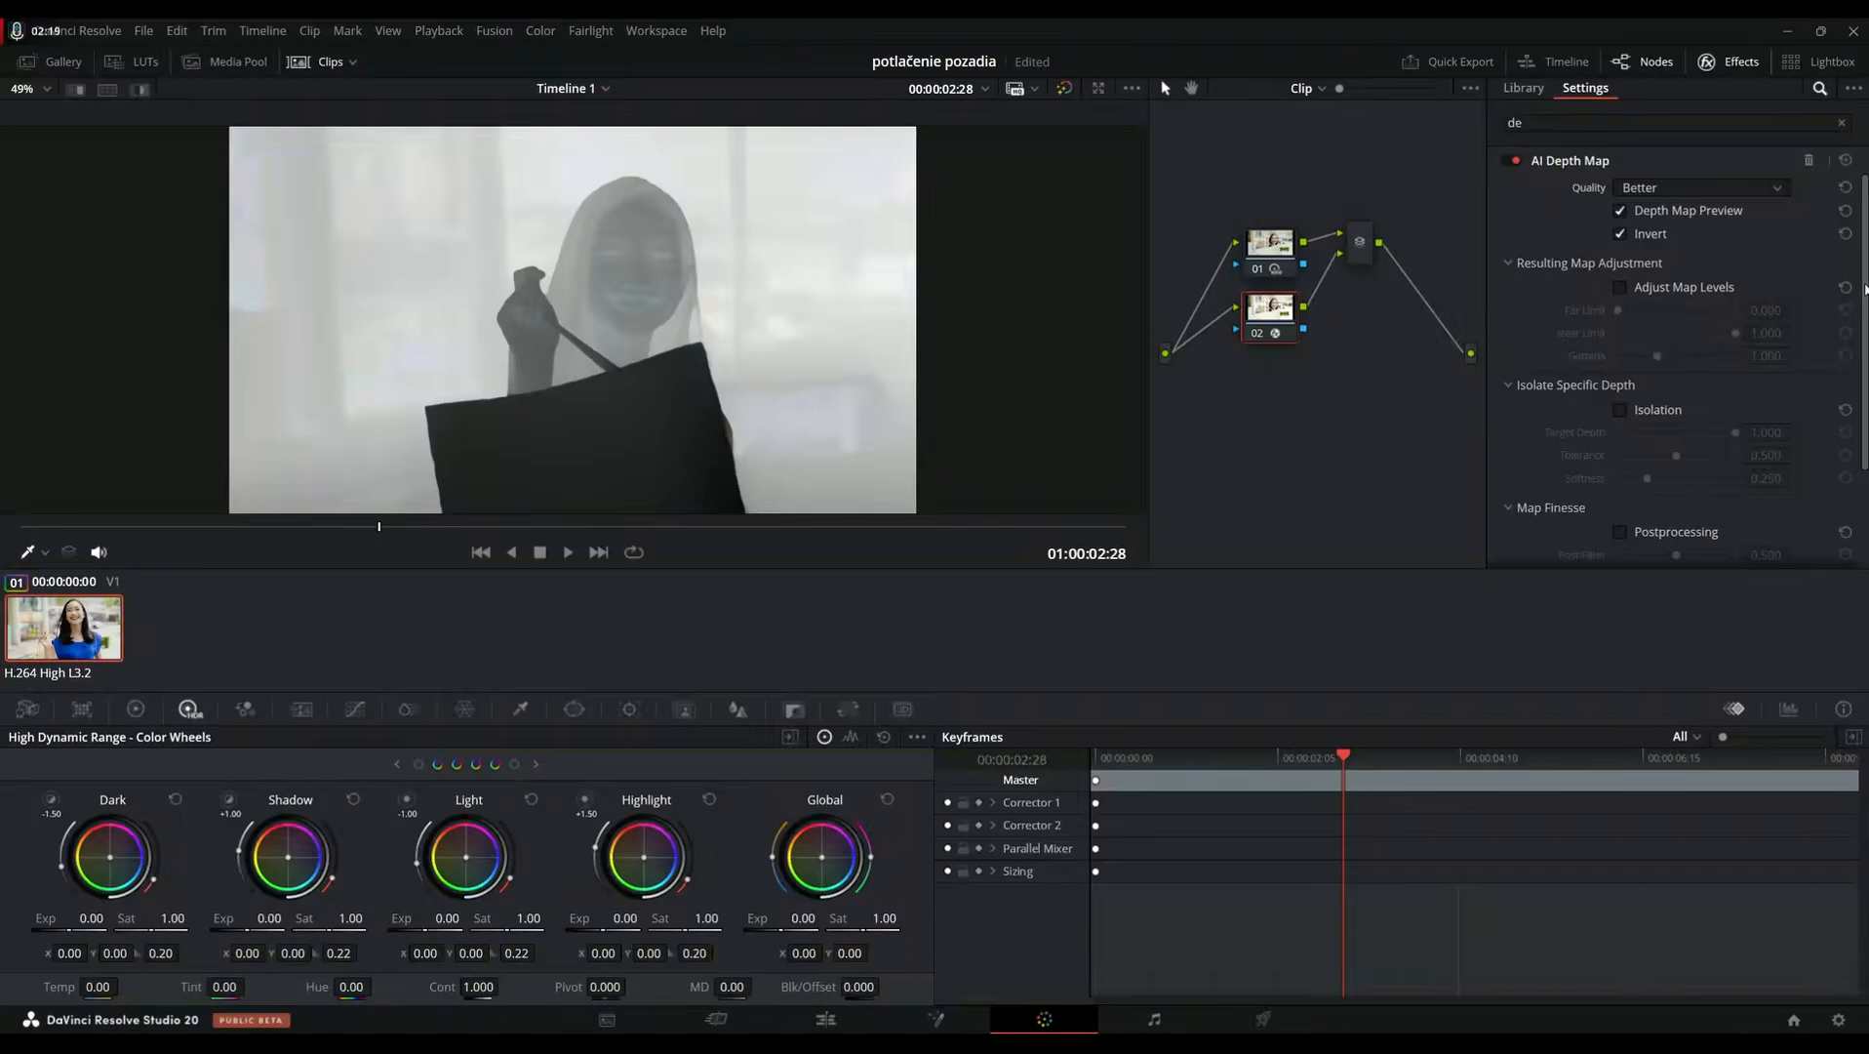
# - Enable Adjust Map Levels with a Near Limit of 0.411 and check the depth map at 01:00:05:06
pyautogui.scroll(-2, 1865, 286)
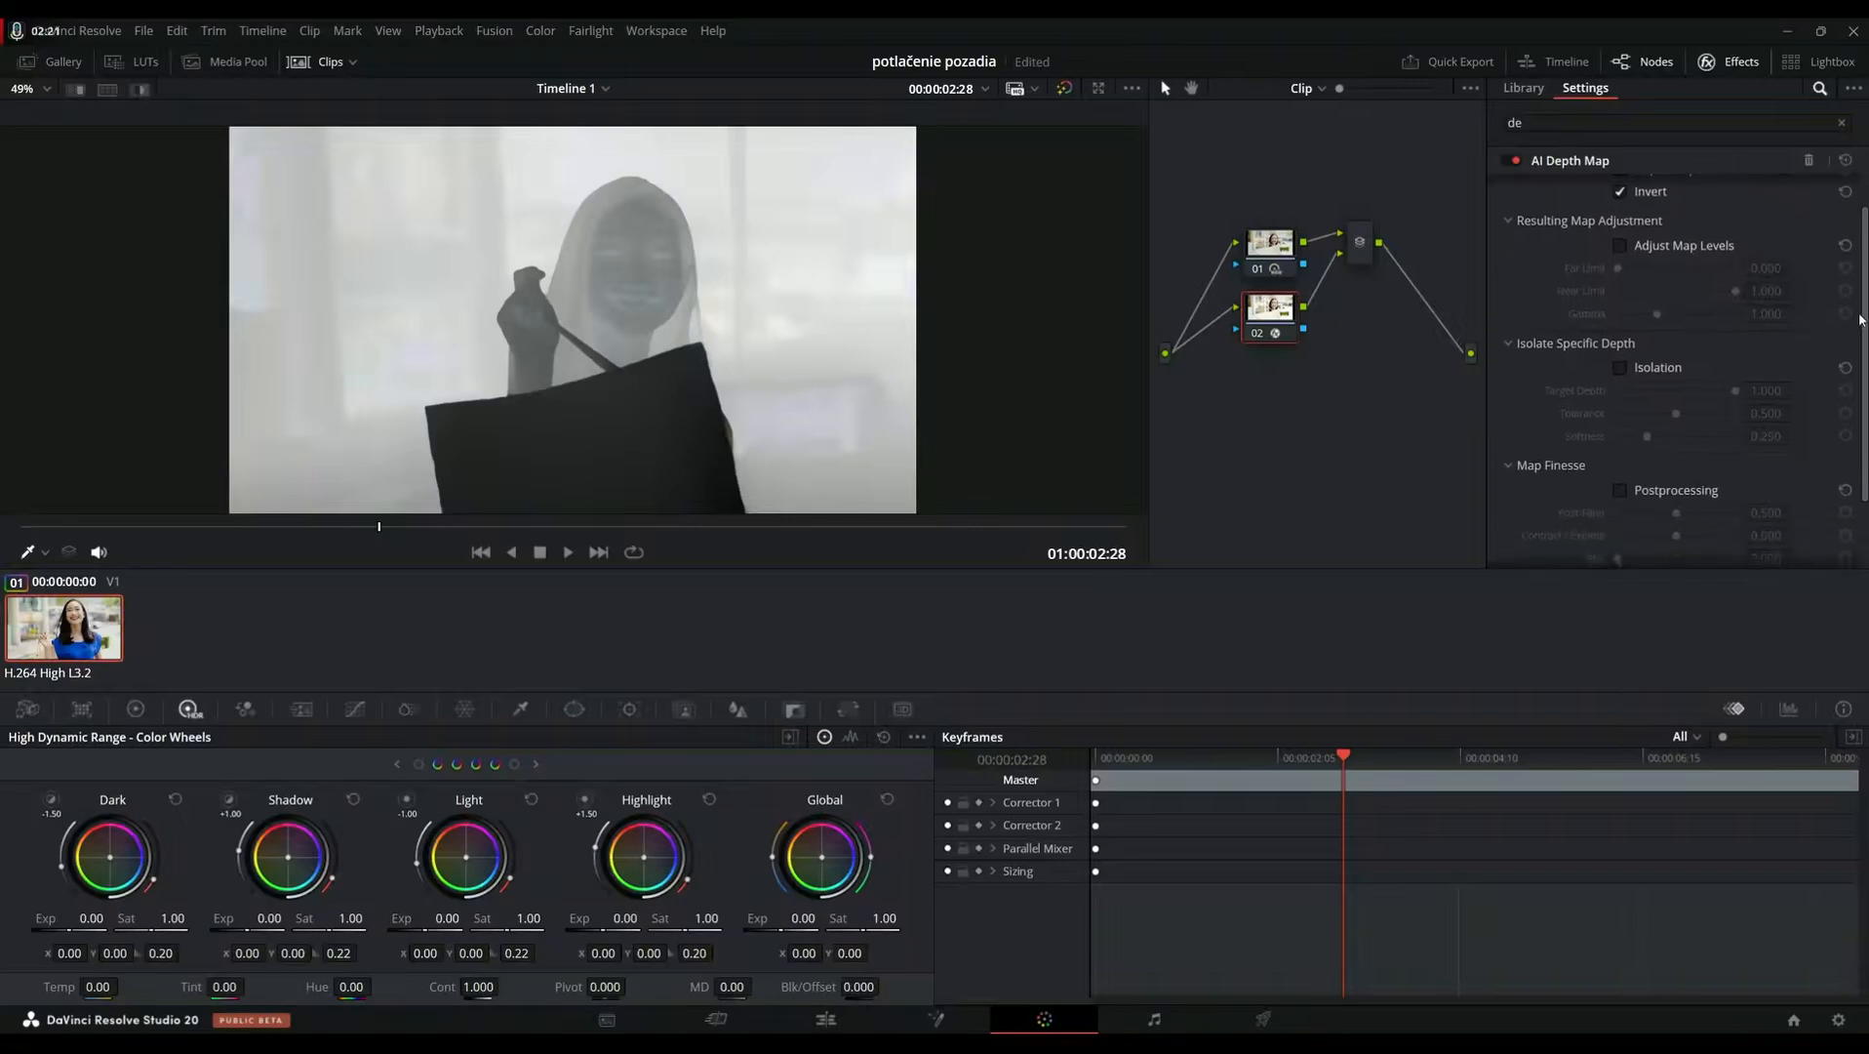
pyautogui.scroll(2, 1861, 278)
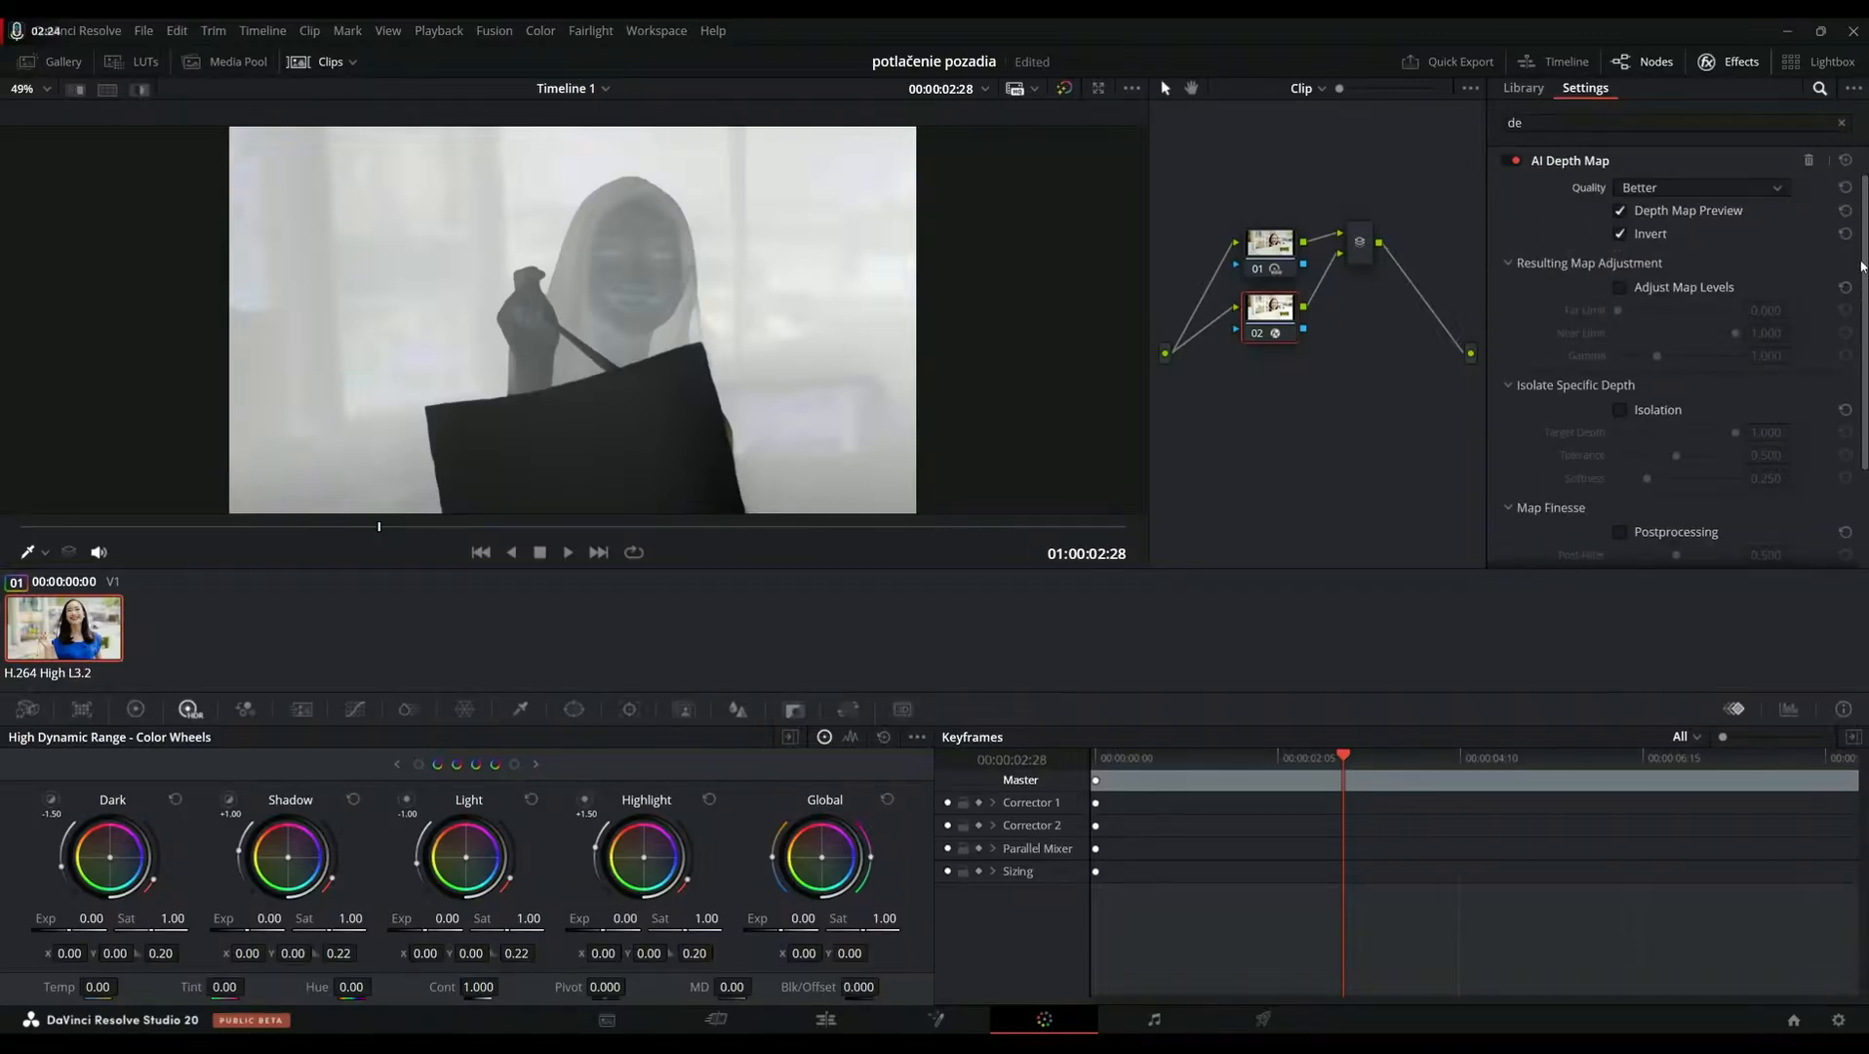
pyautogui.click(1620, 289)
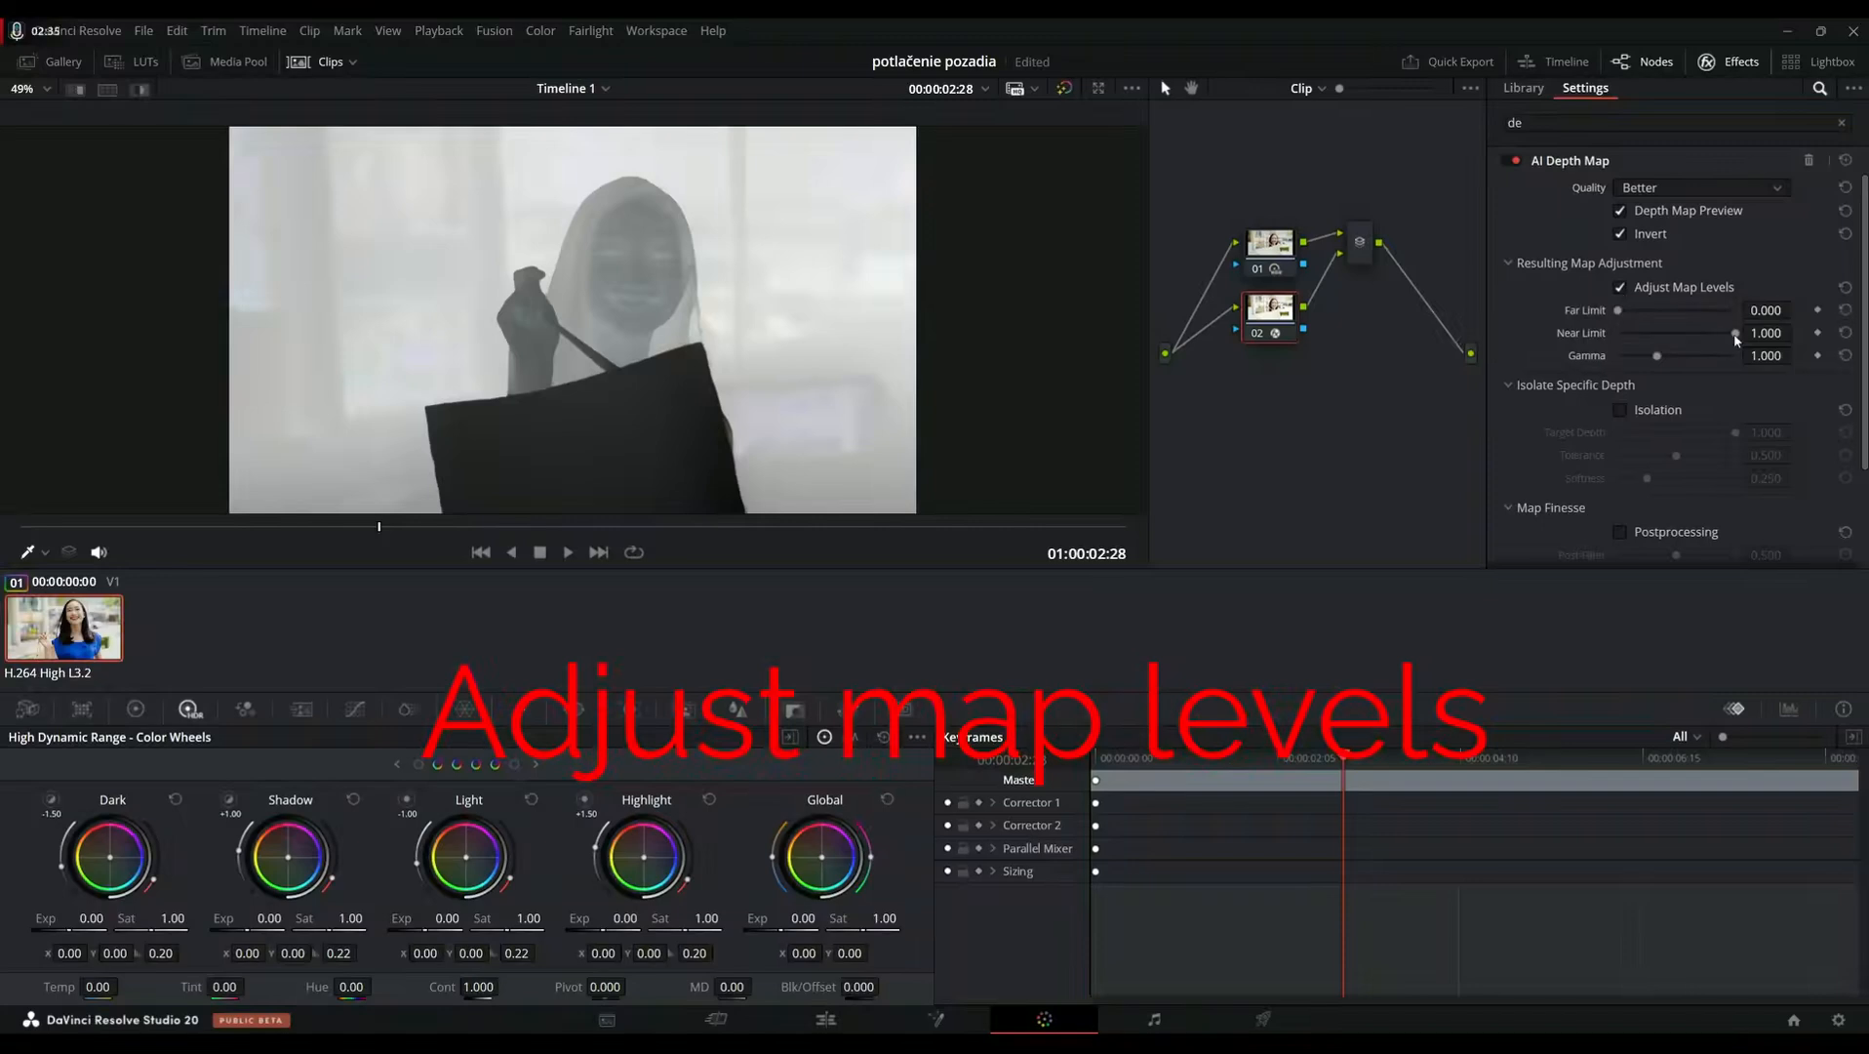
pyautogui.moveTo(1736, 333); pyautogui.dragTo(1658, 337)
pyautogui.moveTo(379, 527); pyautogui.dragTo(658, 541)
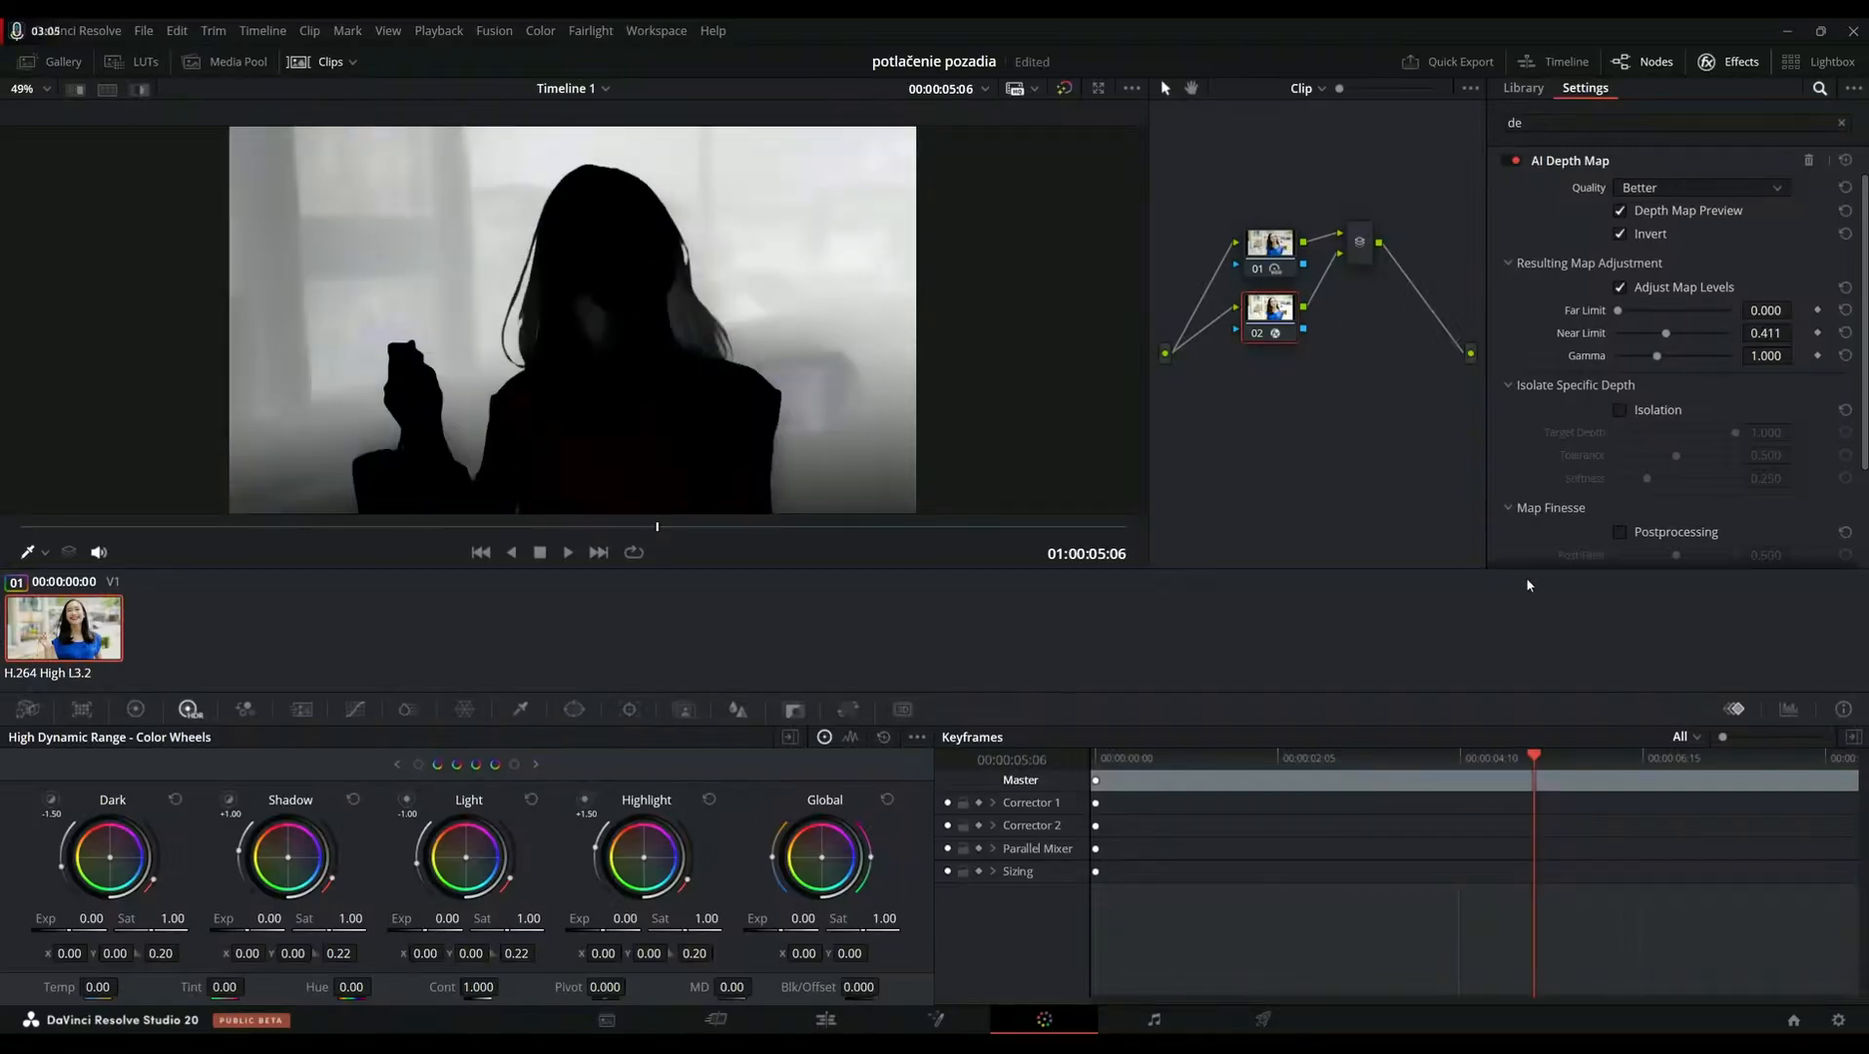
# - Enable Postprocessing for the depth map and turn off its Depth Map Preview
pyautogui.scroll(-2, 1800, 350)
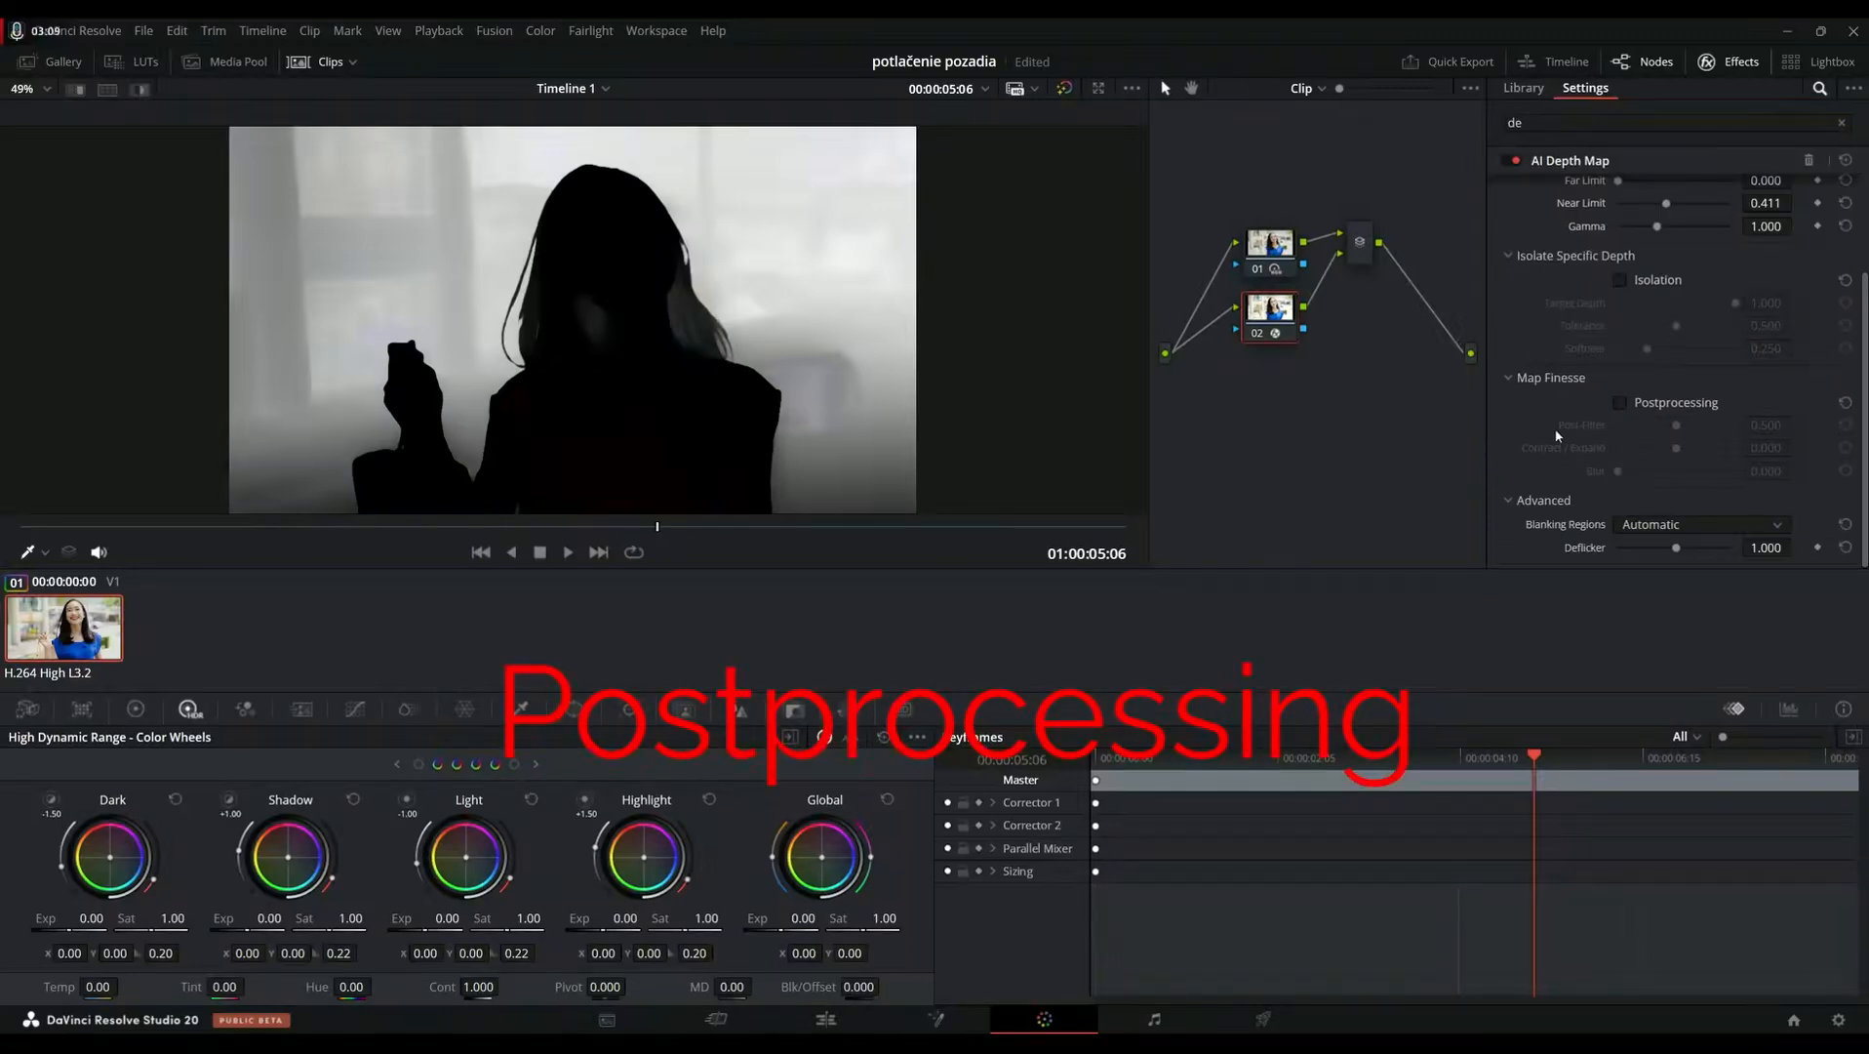
pyautogui.click(1620, 402)
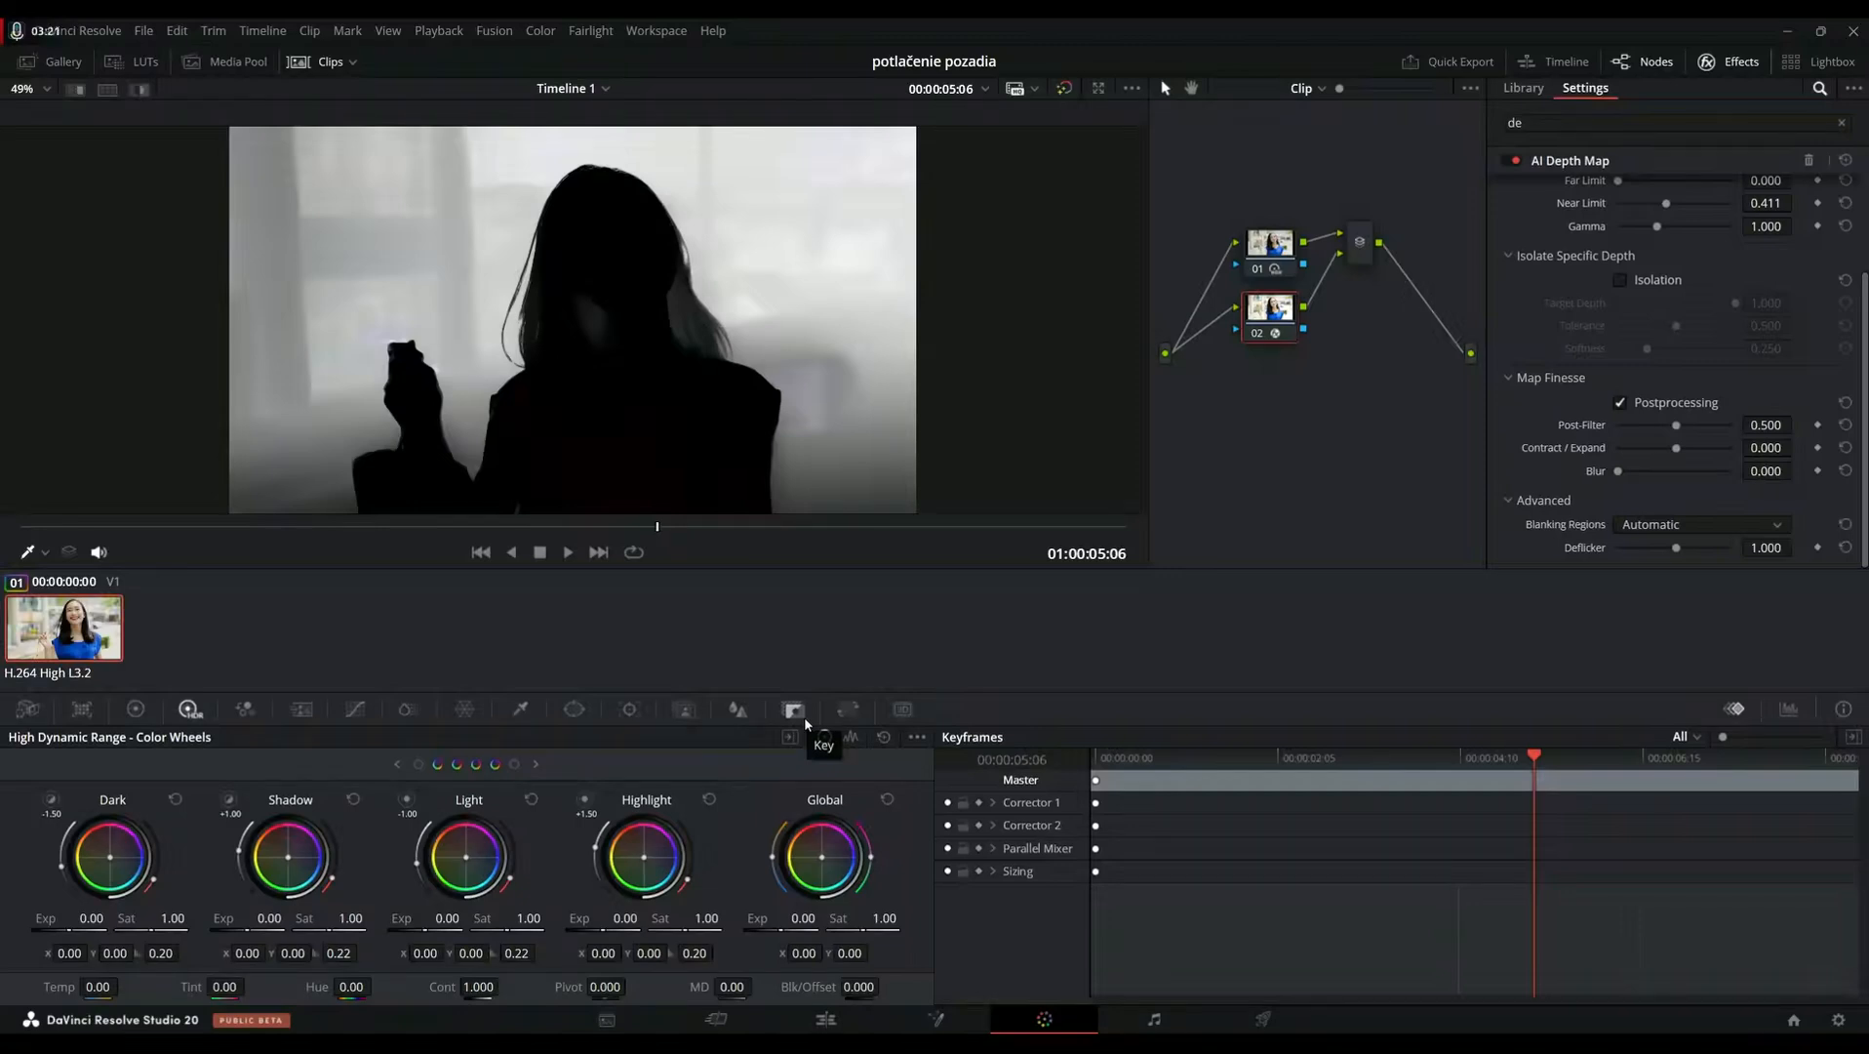
pyautogui.scroll(3, 1841, 370)
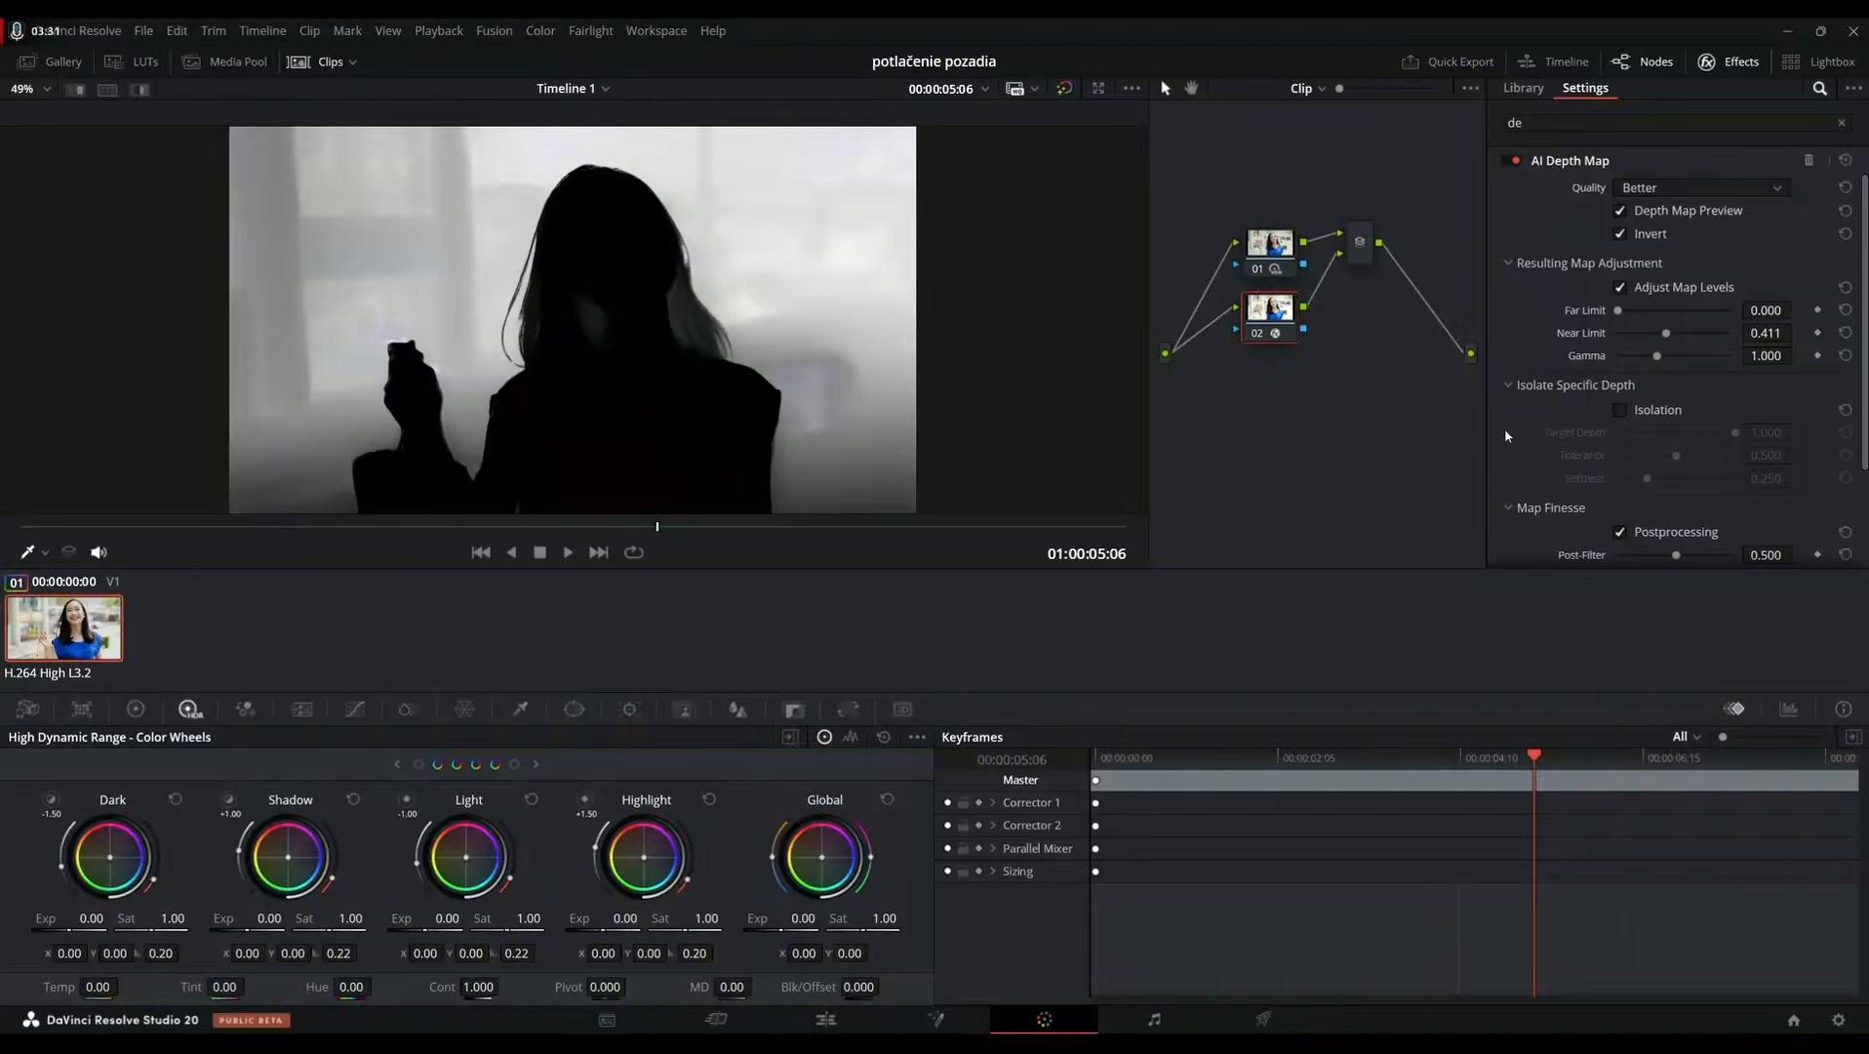
pyautogui.click(1621, 210)
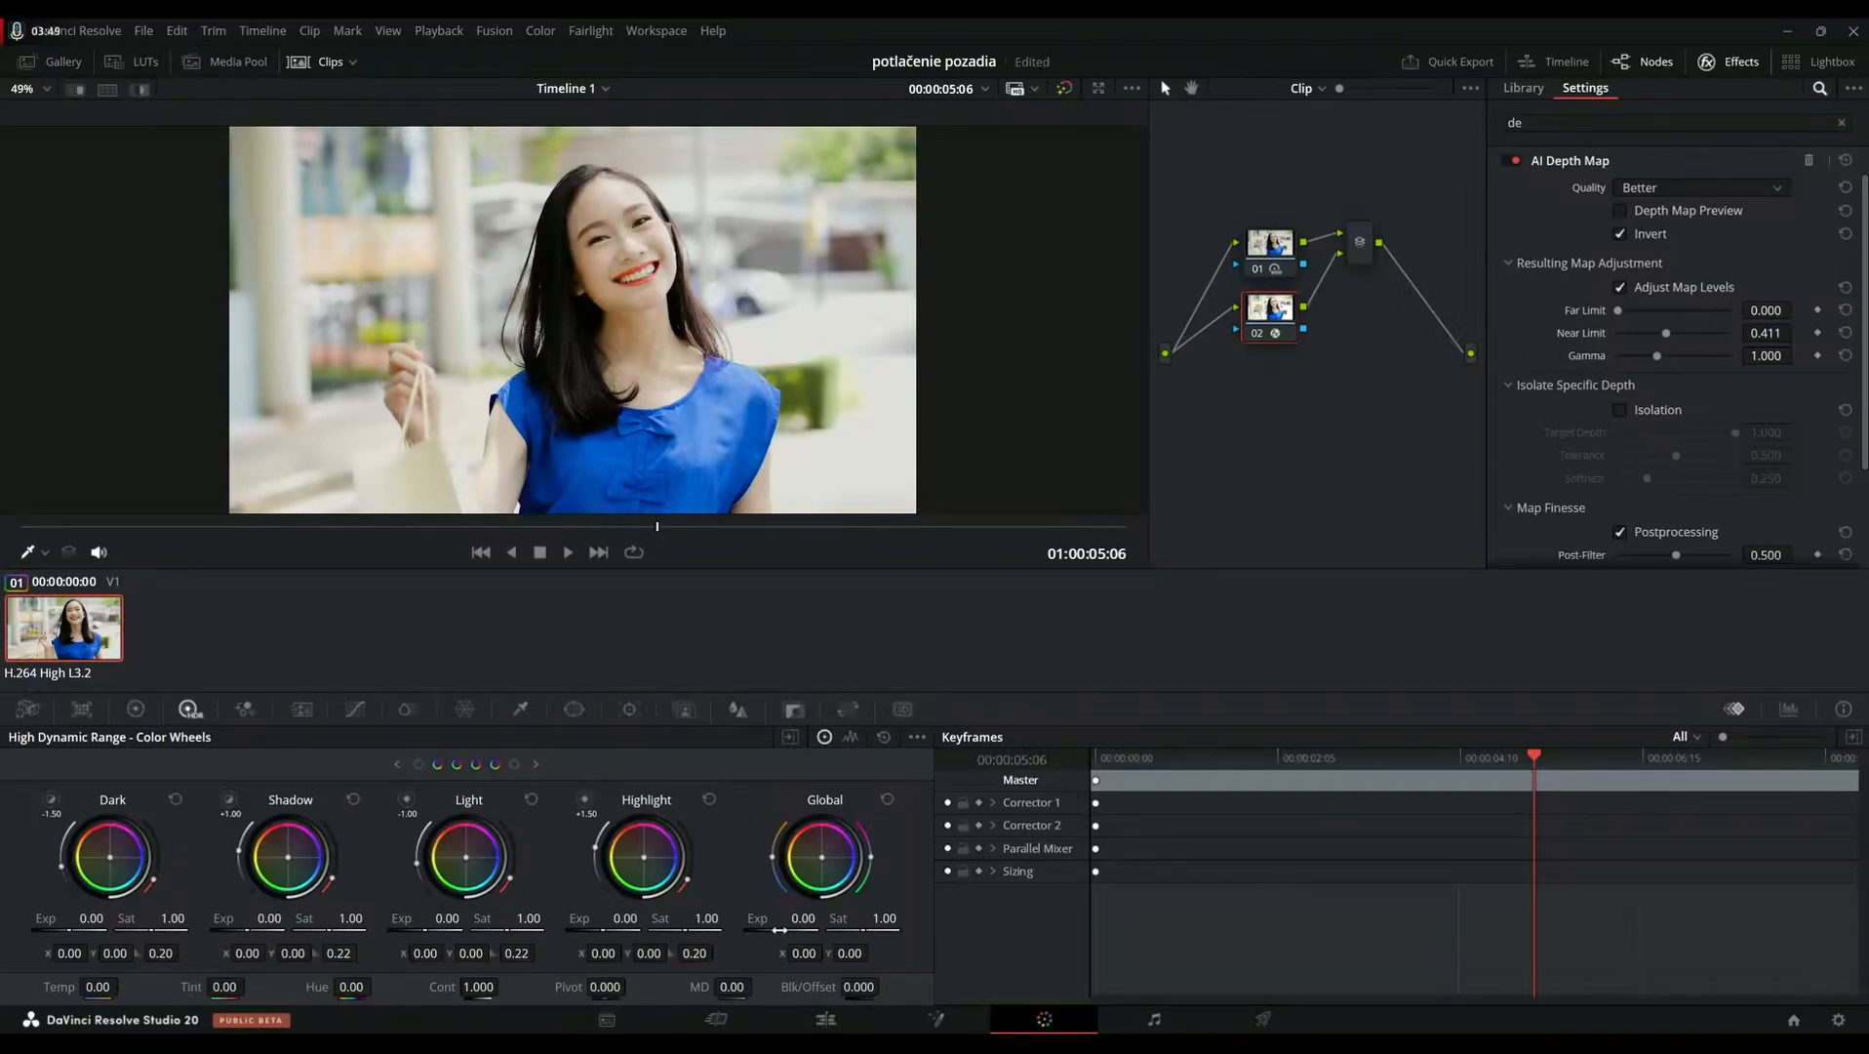
# - Set the Global exposure of the second node to -0.50 to darken the background
pyautogui.moveTo(800, 918); pyautogui.dragTo(774, 918)
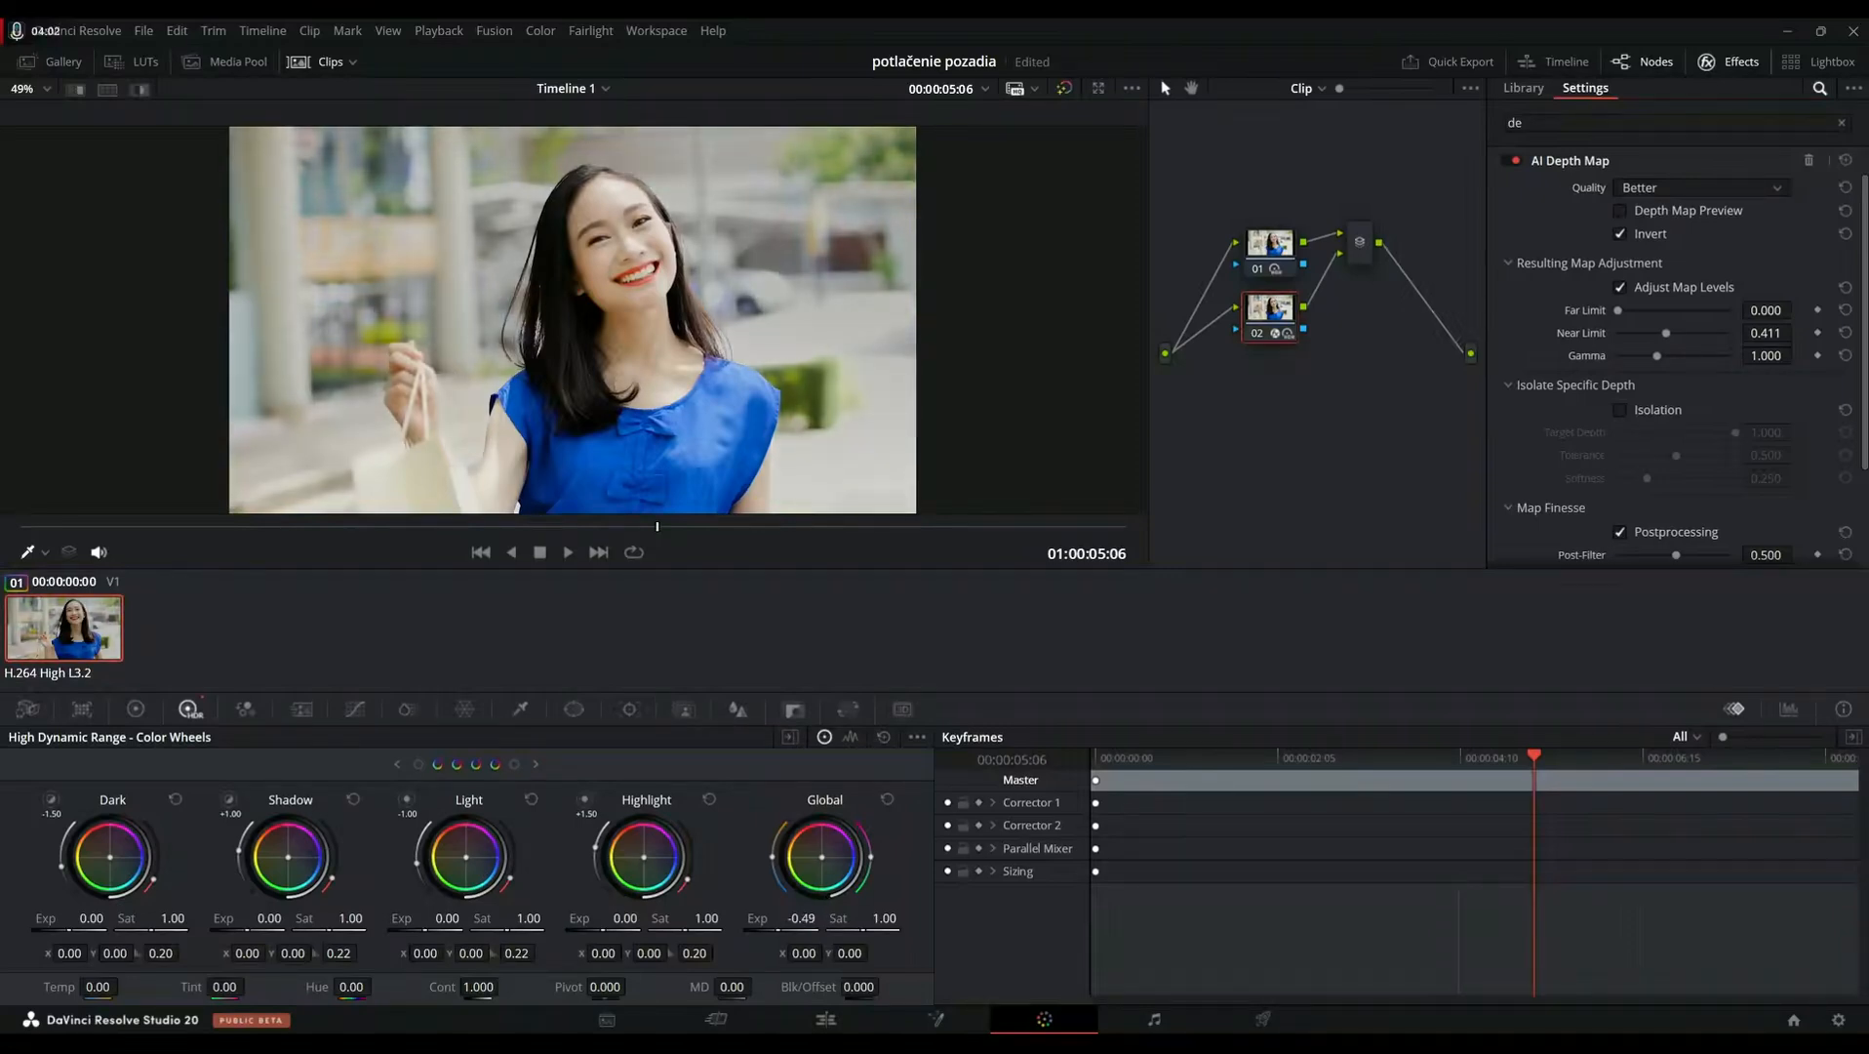
# - Compare the darkened background with the bypassed original image, and play back part of the clip with the grade active
pyautogui.click(1067, 89)
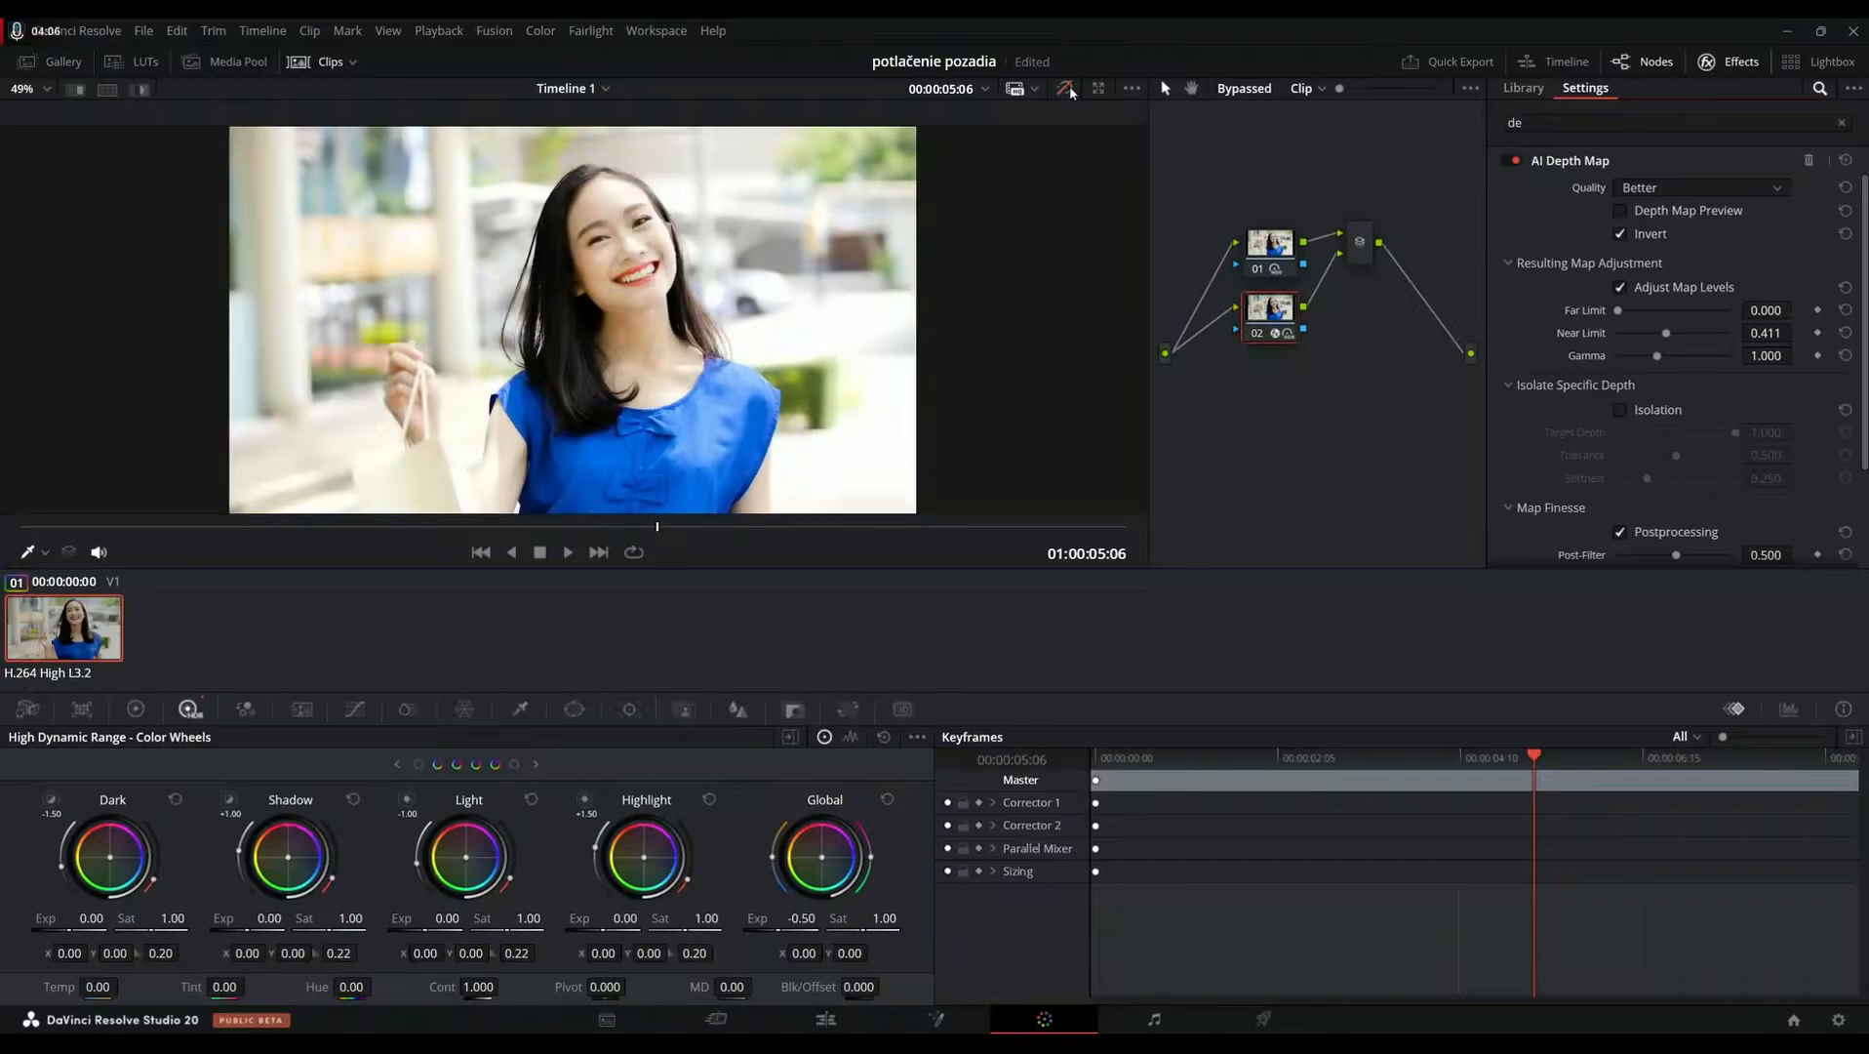
pyautogui.click(1069, 88)
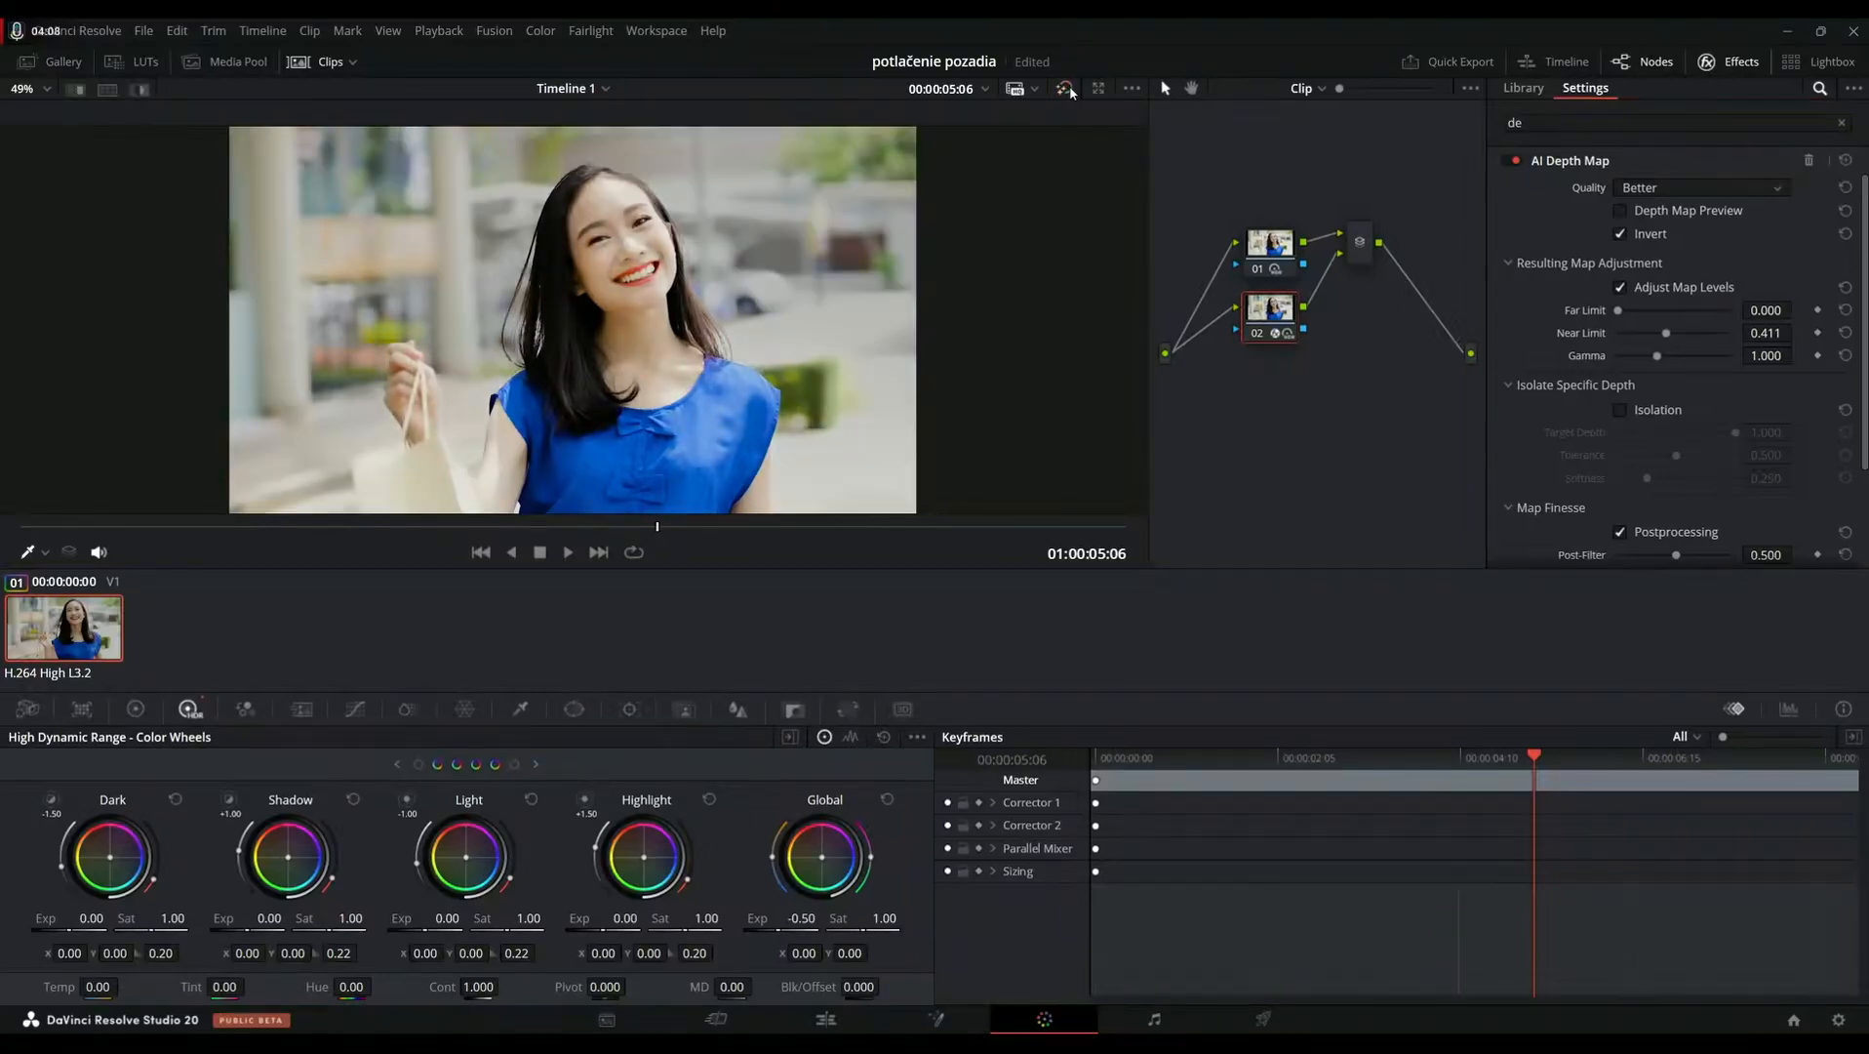
pyautogui.click(1067, 89)
pyautogui.click(1067, 89)
pyautogui.click(1067, 88)
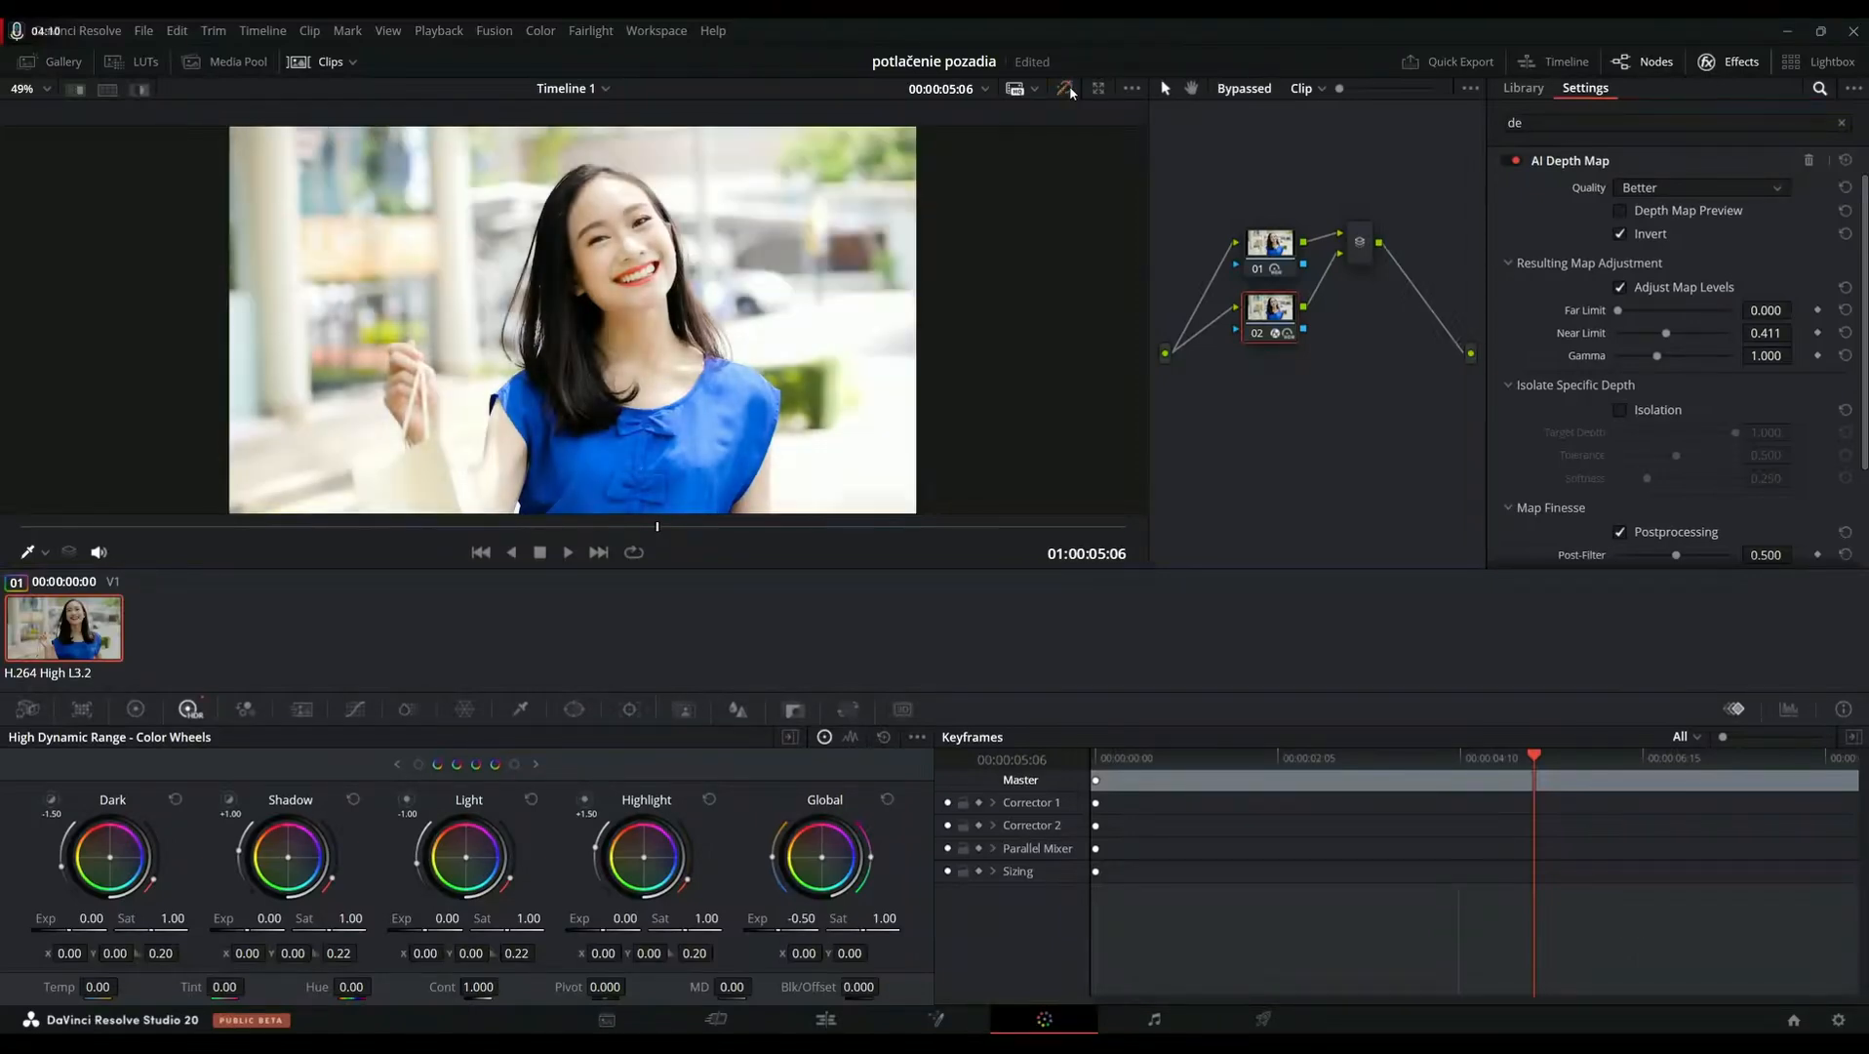
pyautogui.click(1067, 89)
pyautogui.click(1067, 88)
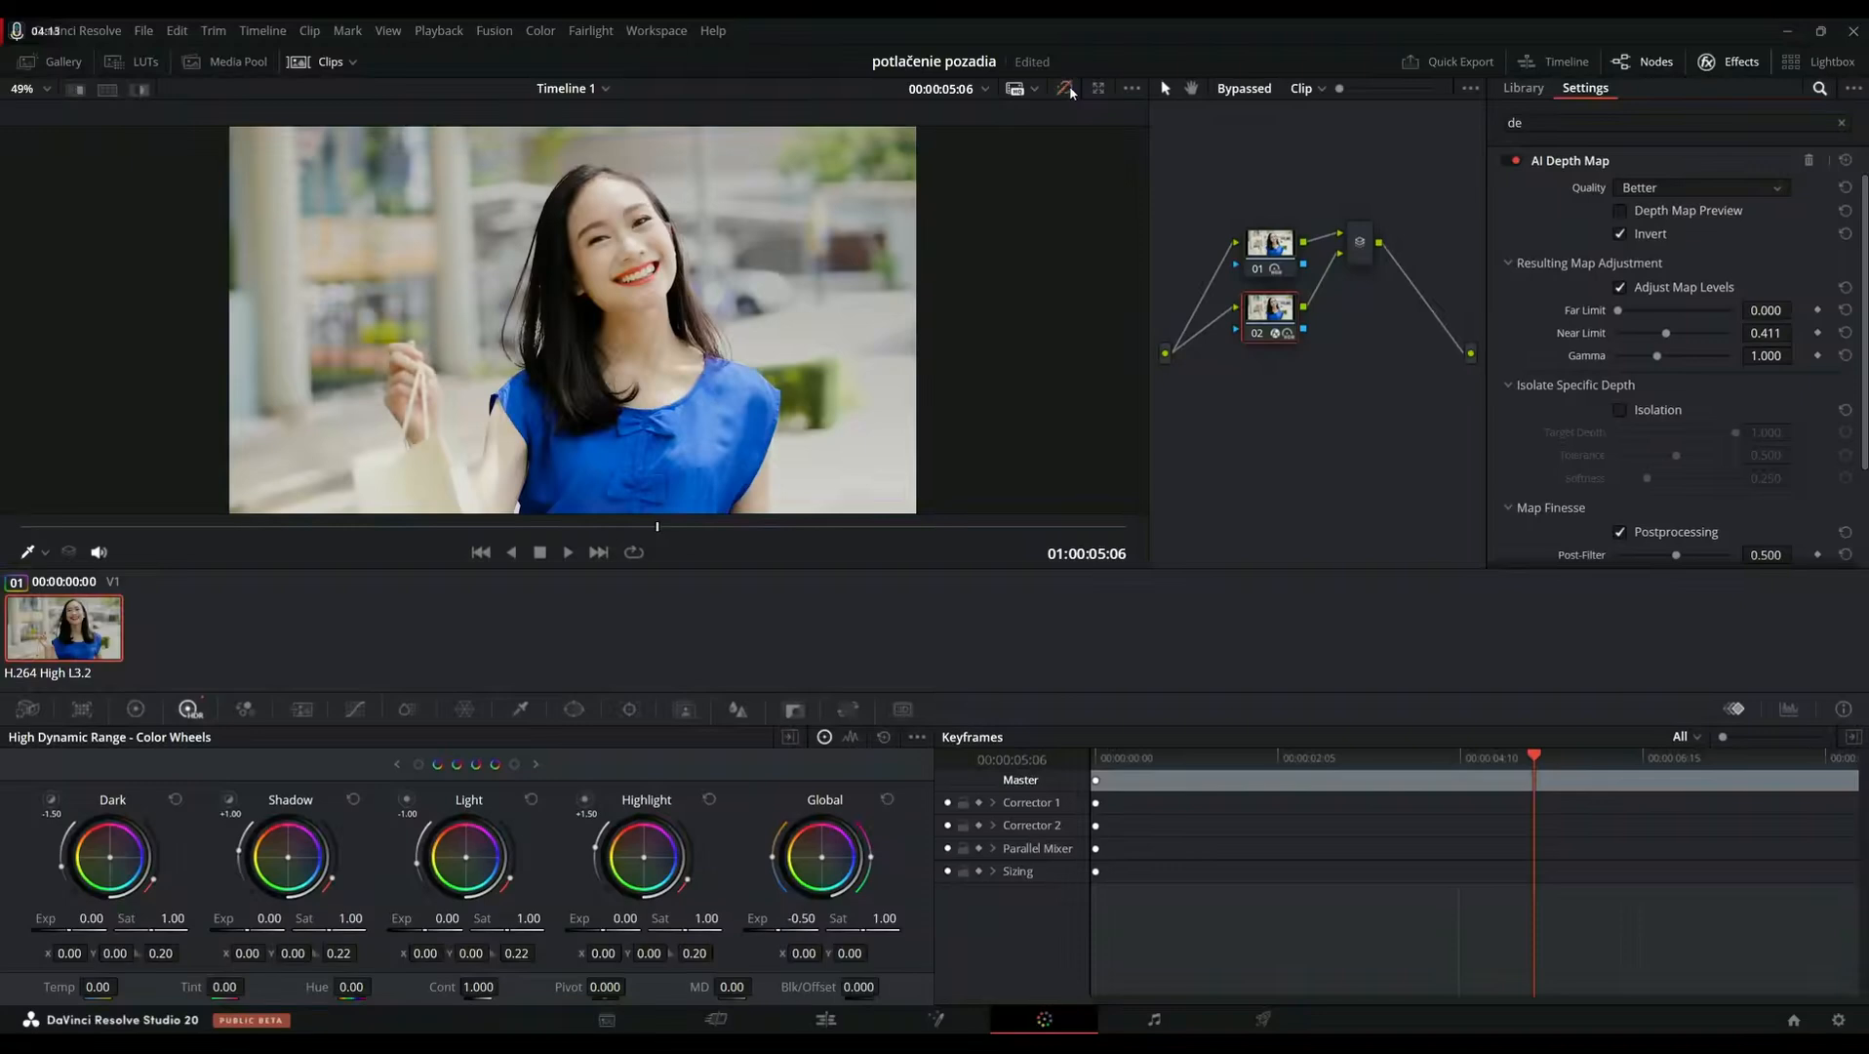
pyautogui.click(1067, 89)
pyautogui.click(1067, 88)
pyautogui.click(1067, 88)
pyautogui.click(1067, 89)
pyautogui.click(1067, 89)
pyautogui.click(568, 553)
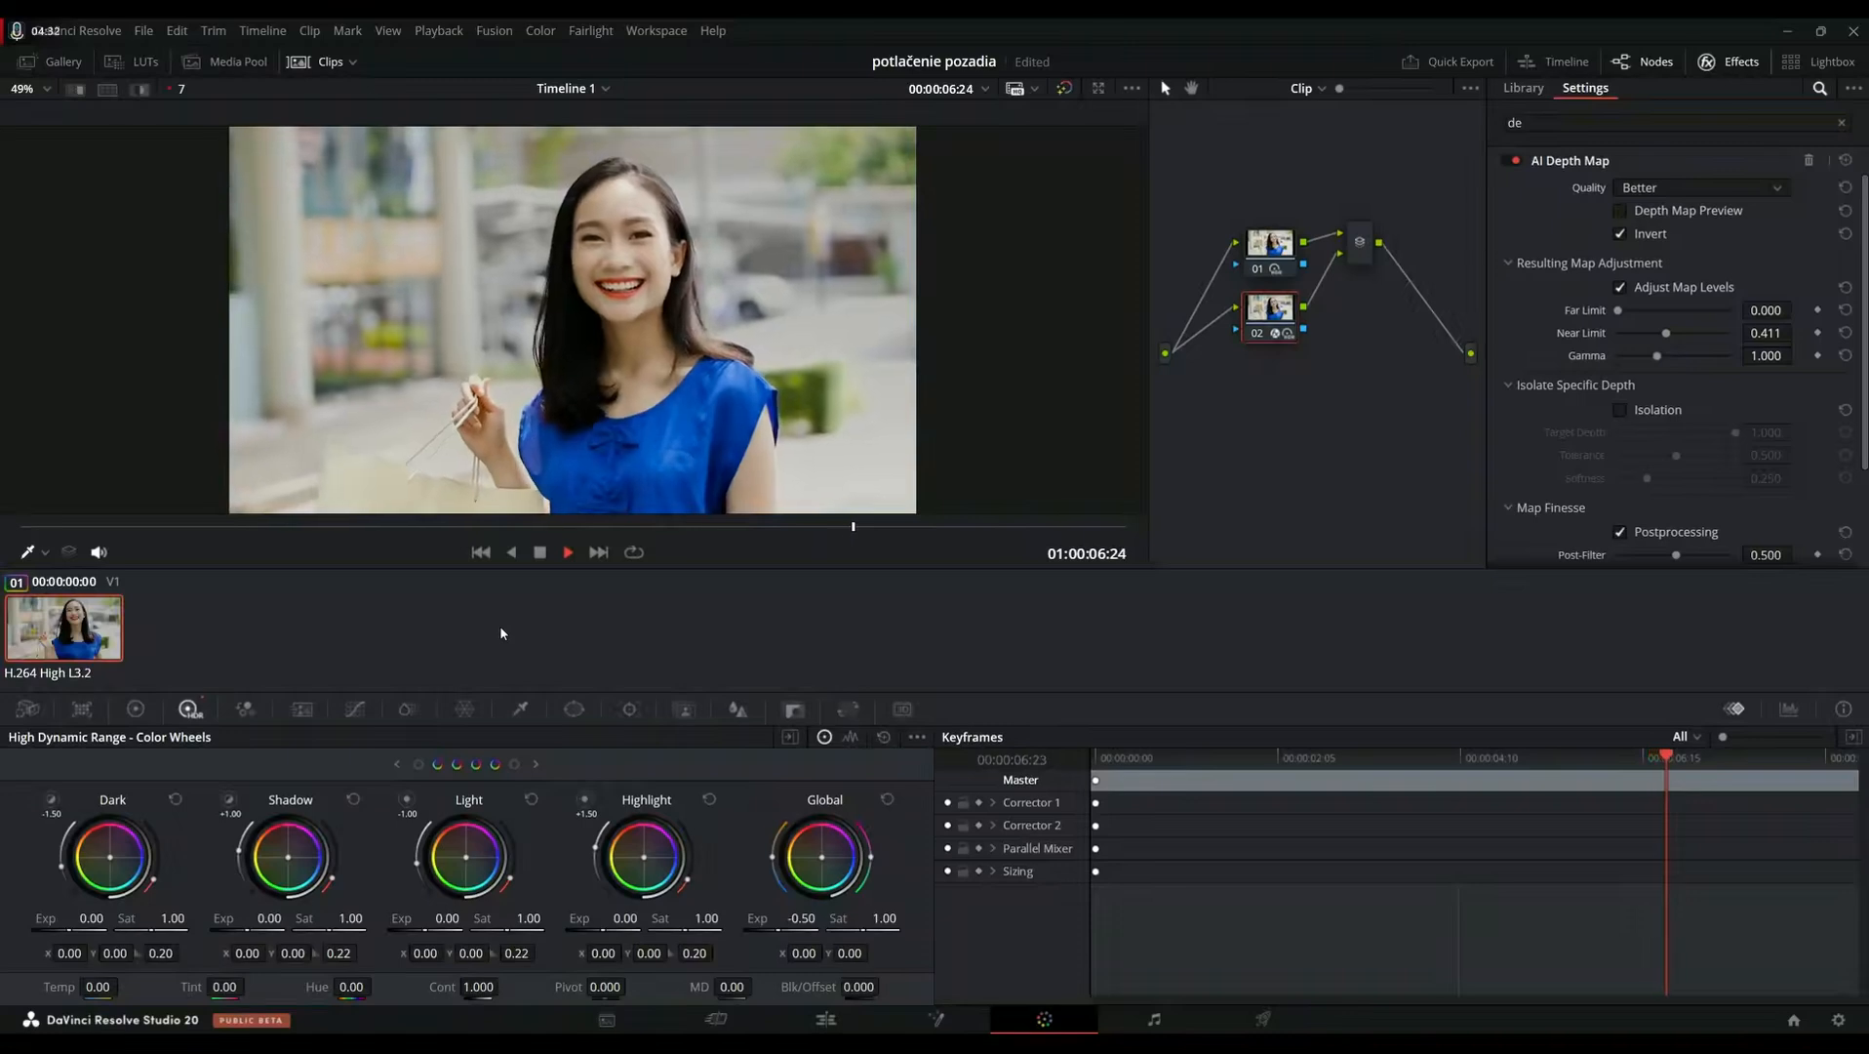
pyautogui.click(542, 554)
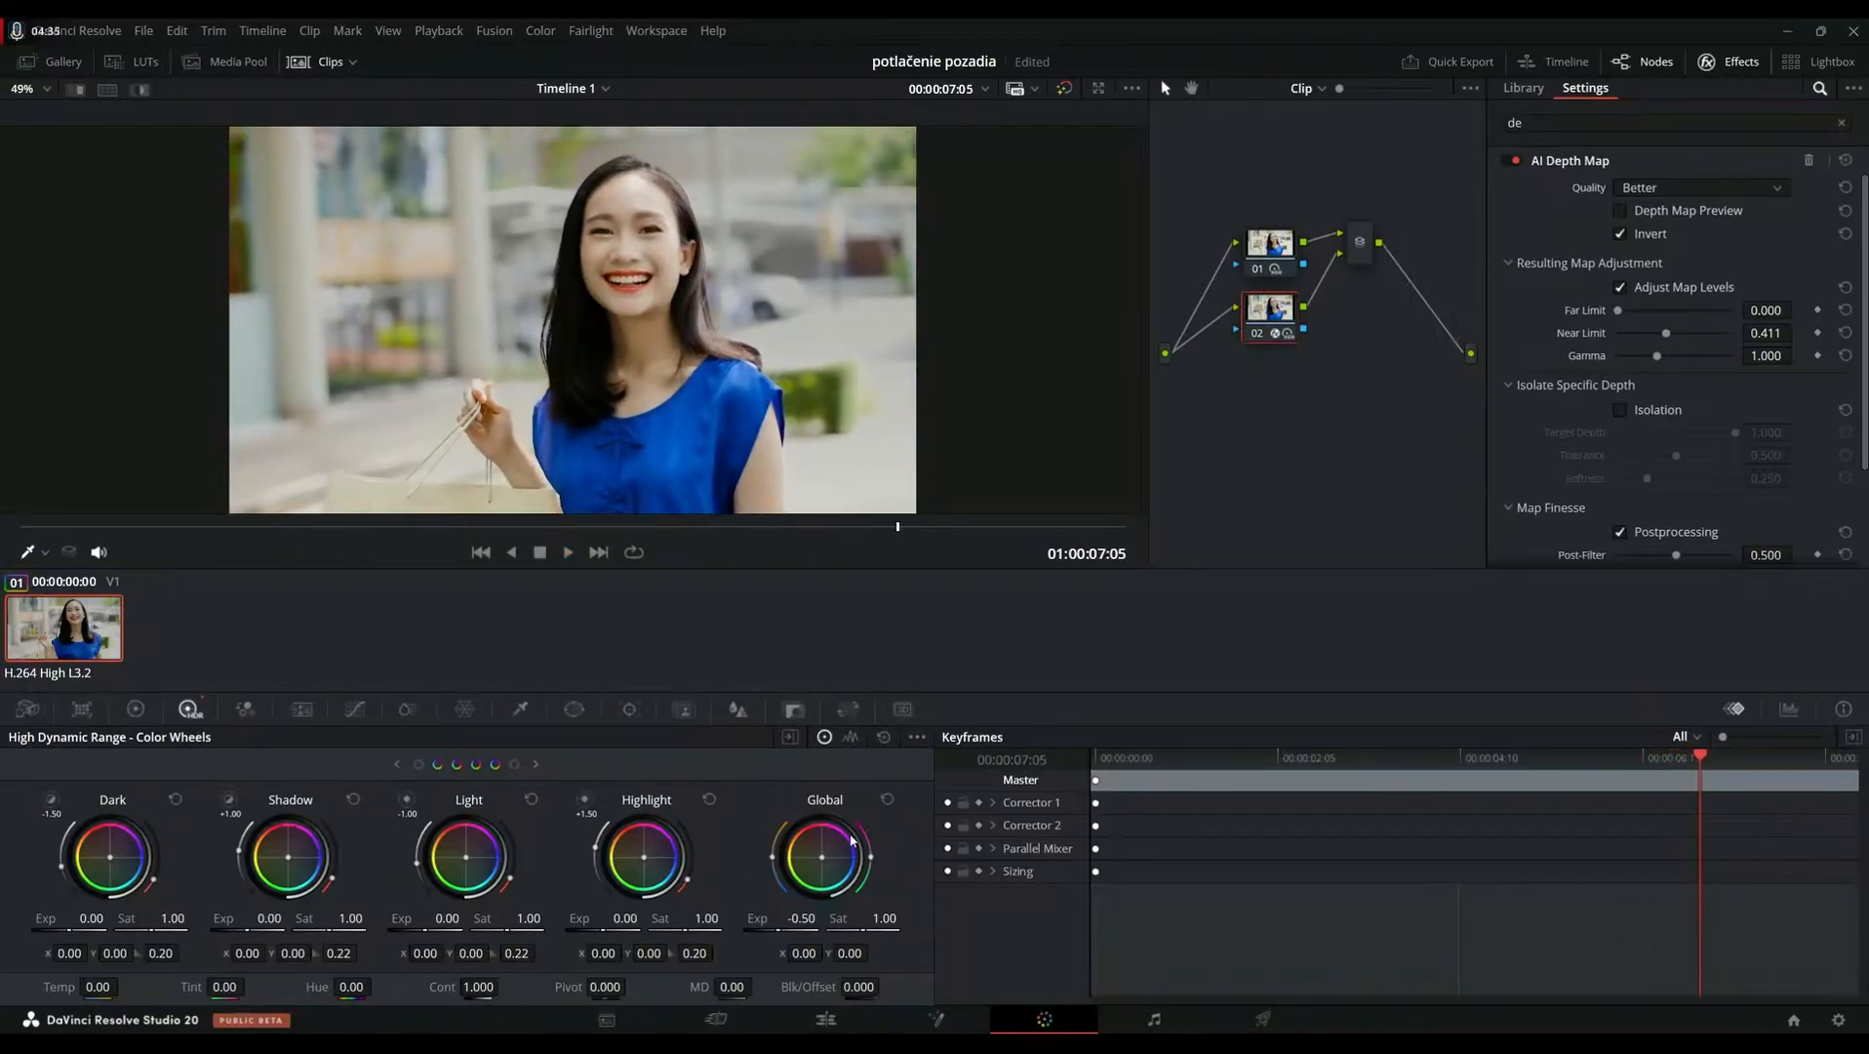
# - Reset the Global wheel, set its saturation to 0.33 to mute the background, and save the project
pyautogui.click(887, 800)
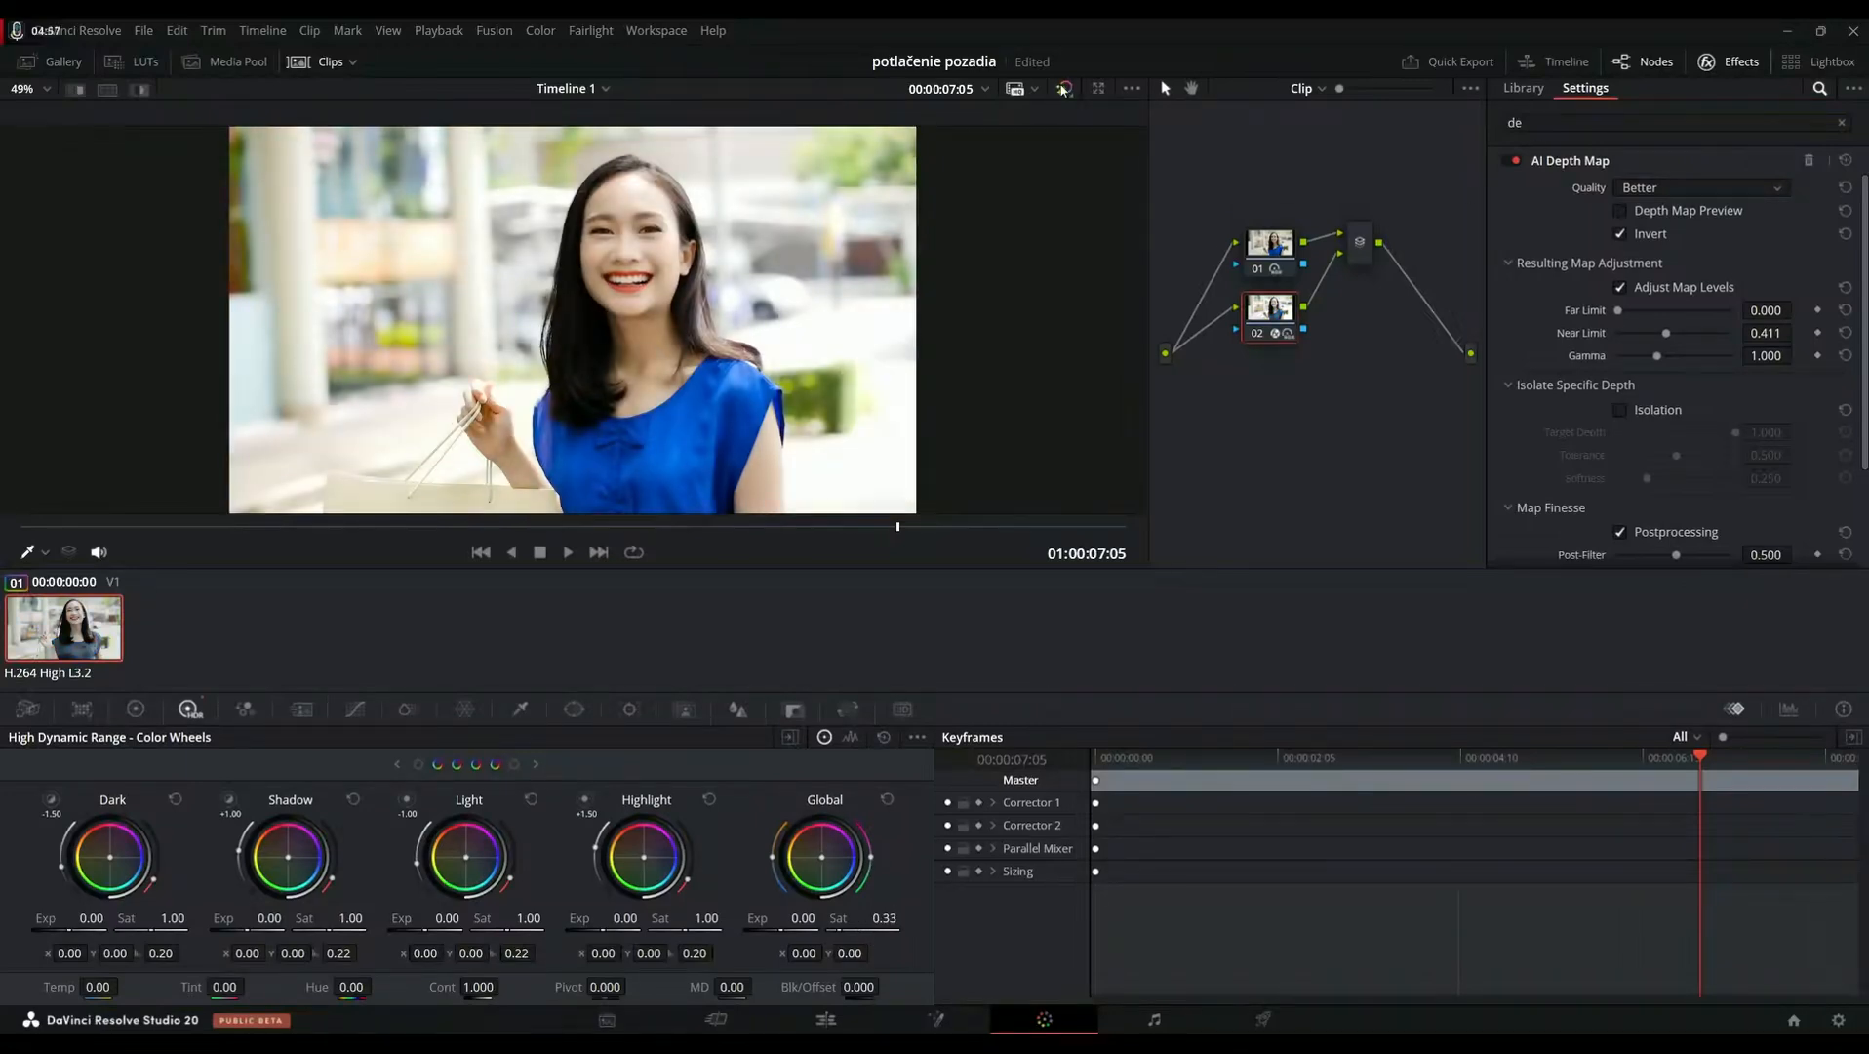
pyautogui.click(1063, 89)
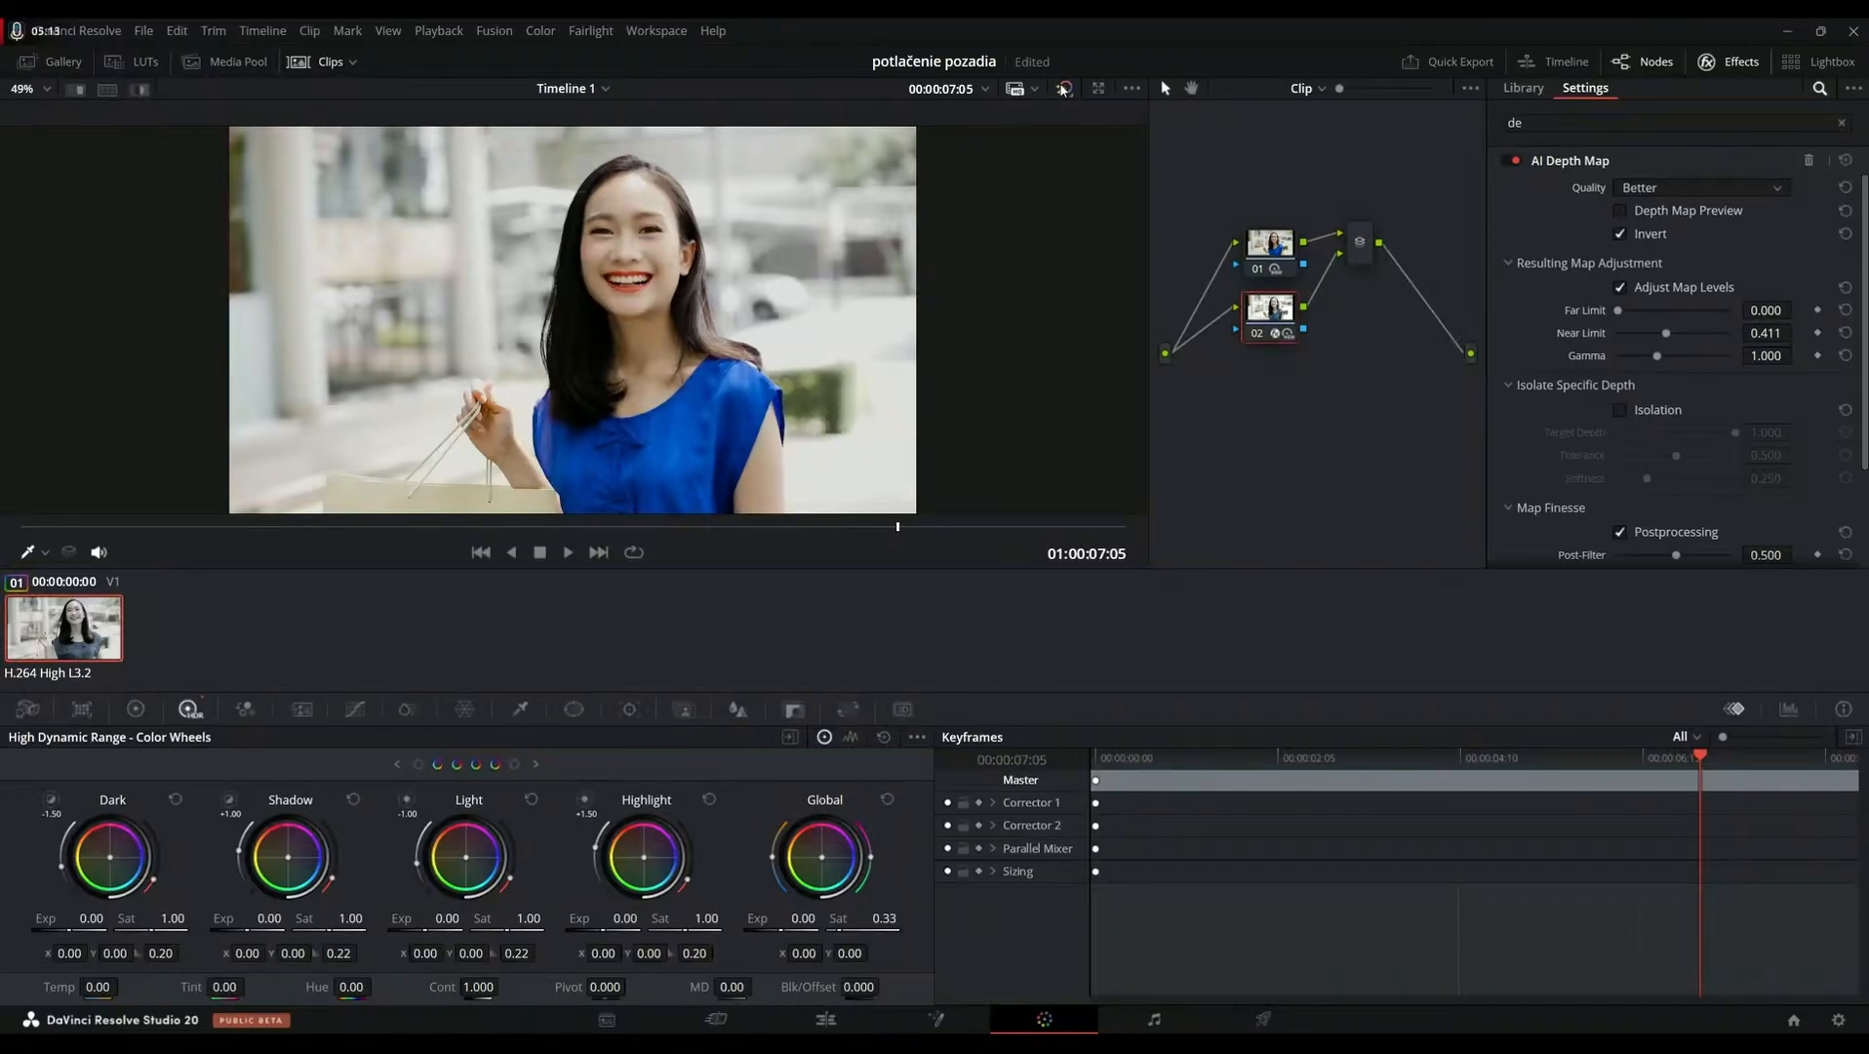
pyautogui.hotkey('ctrl', 's')
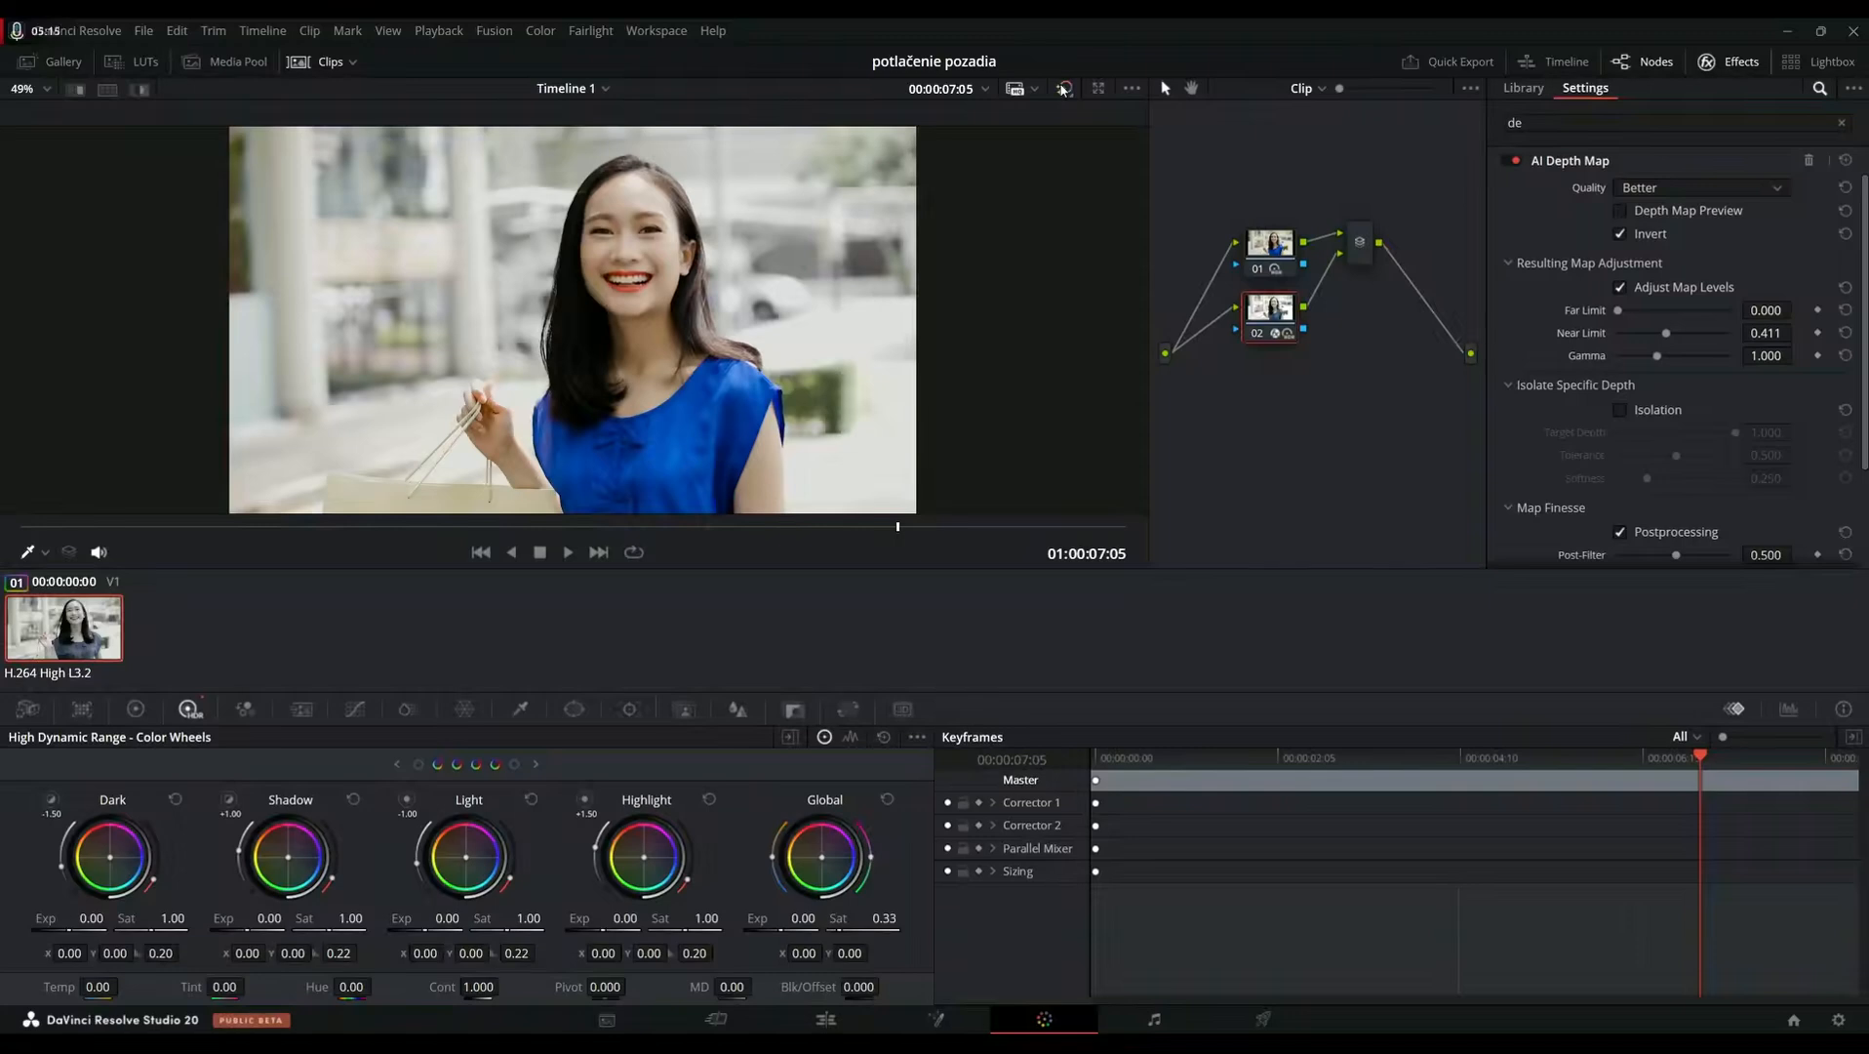